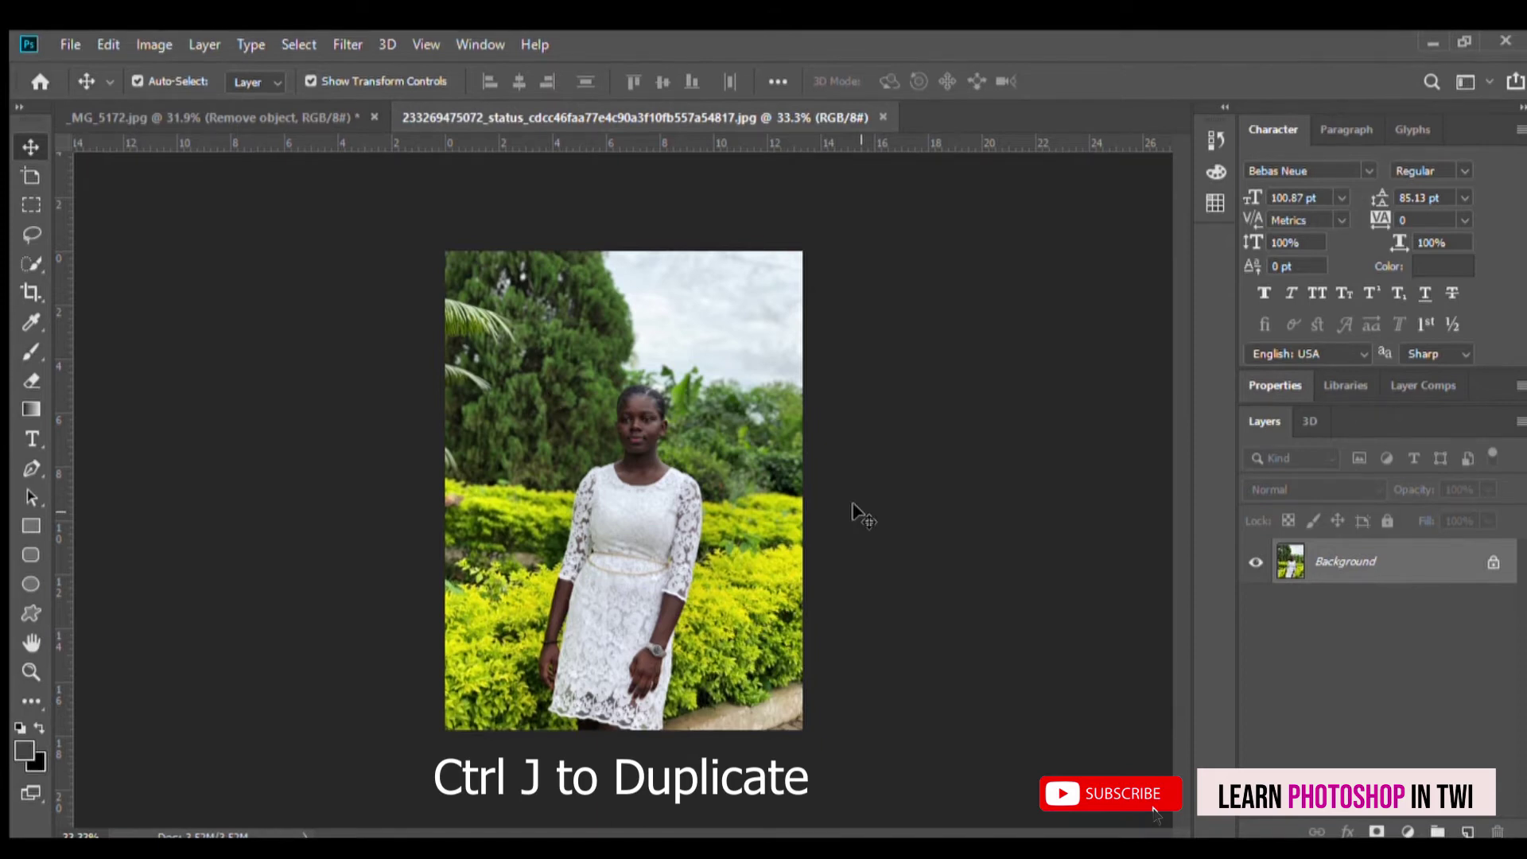
Step: Make two copies of the photo layer and make Layer 1 the active layer
key(ctrl+j)
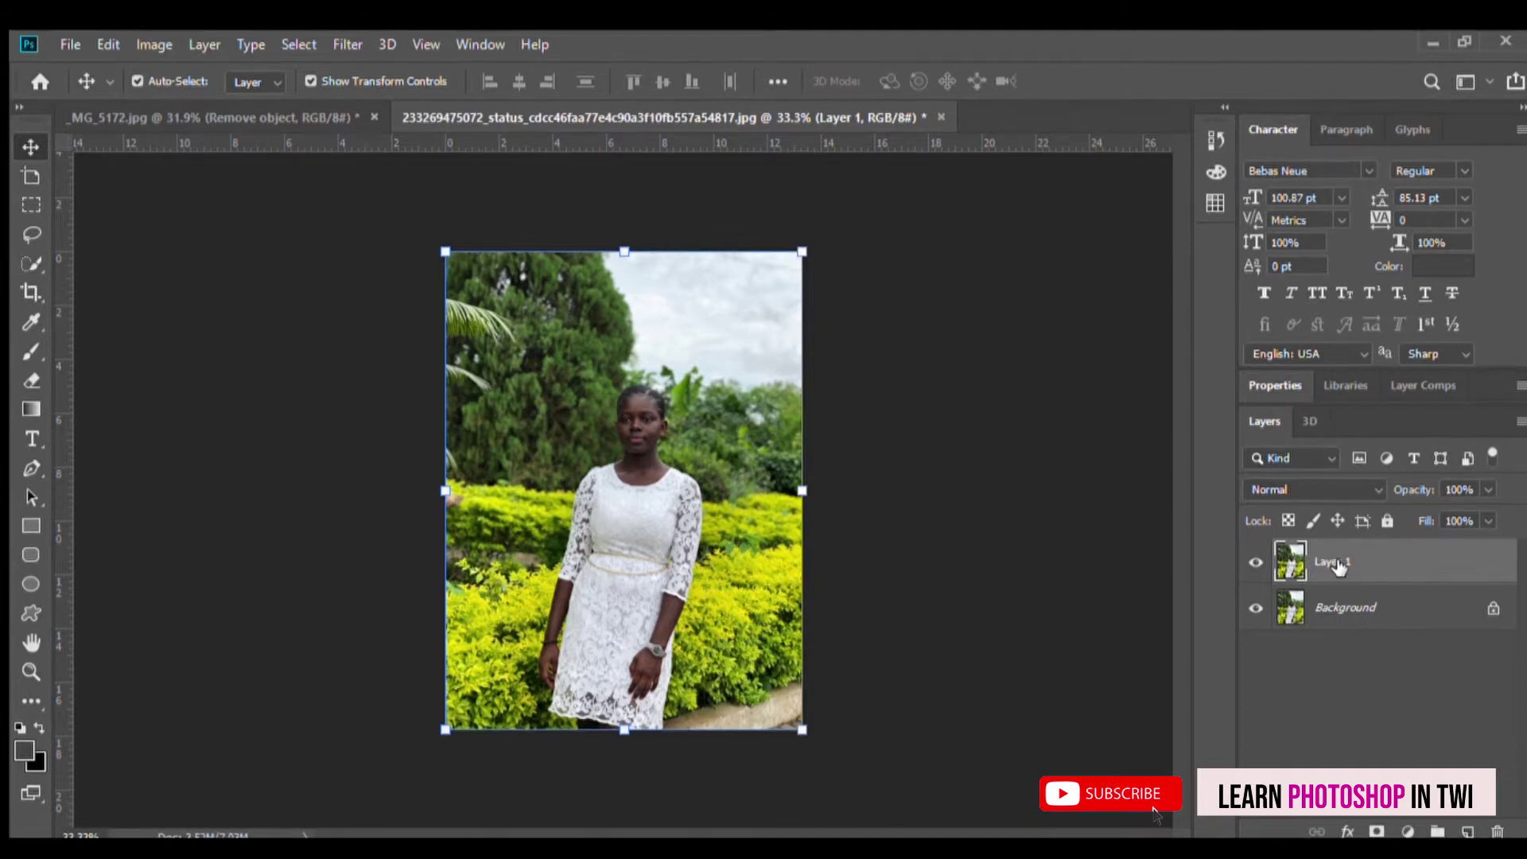
key(ctrl+j)
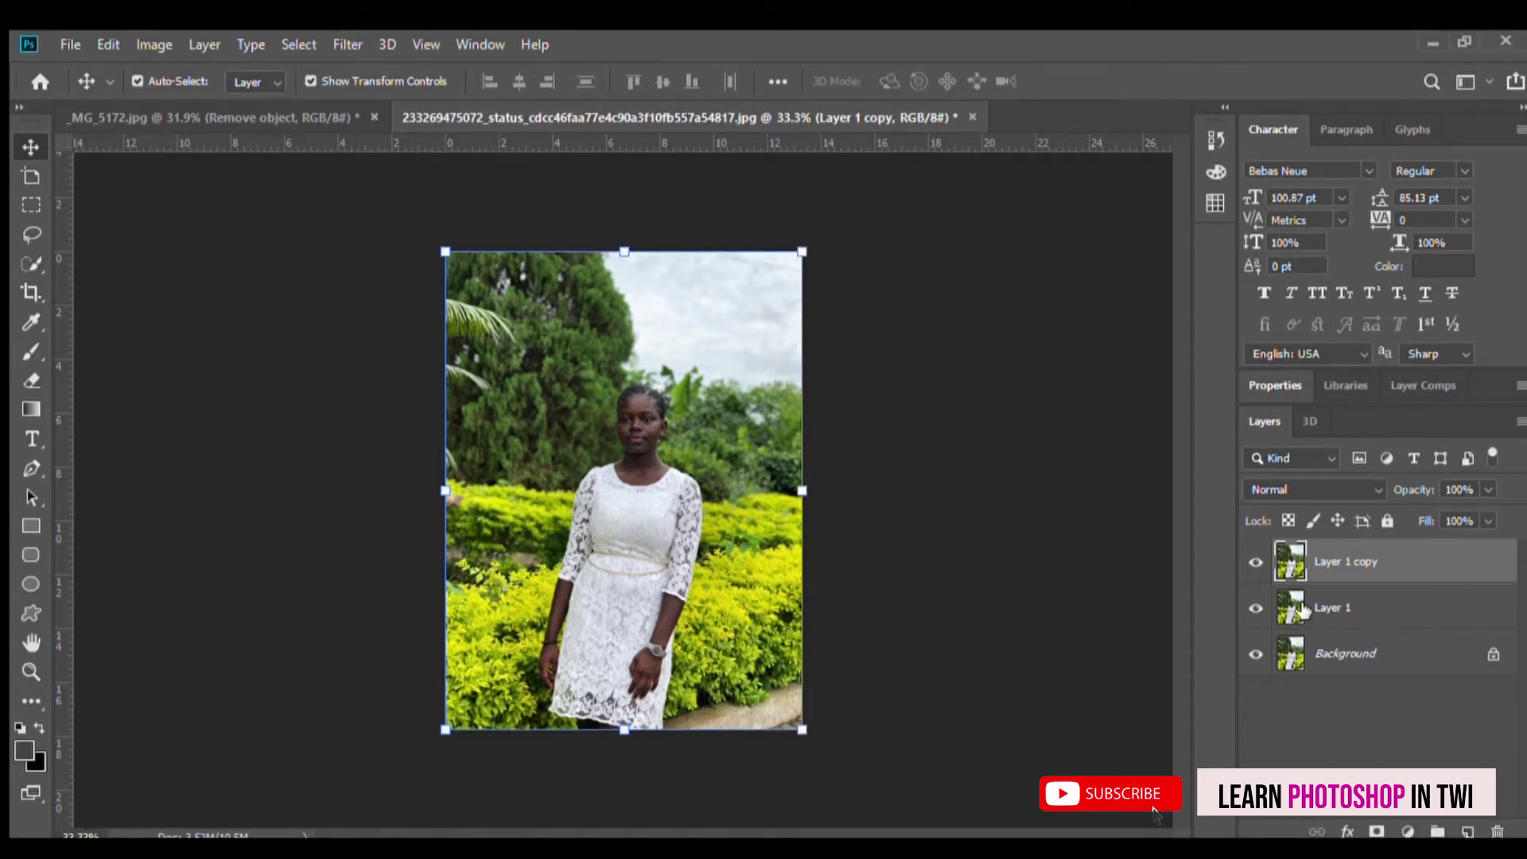
click(1319, 608)
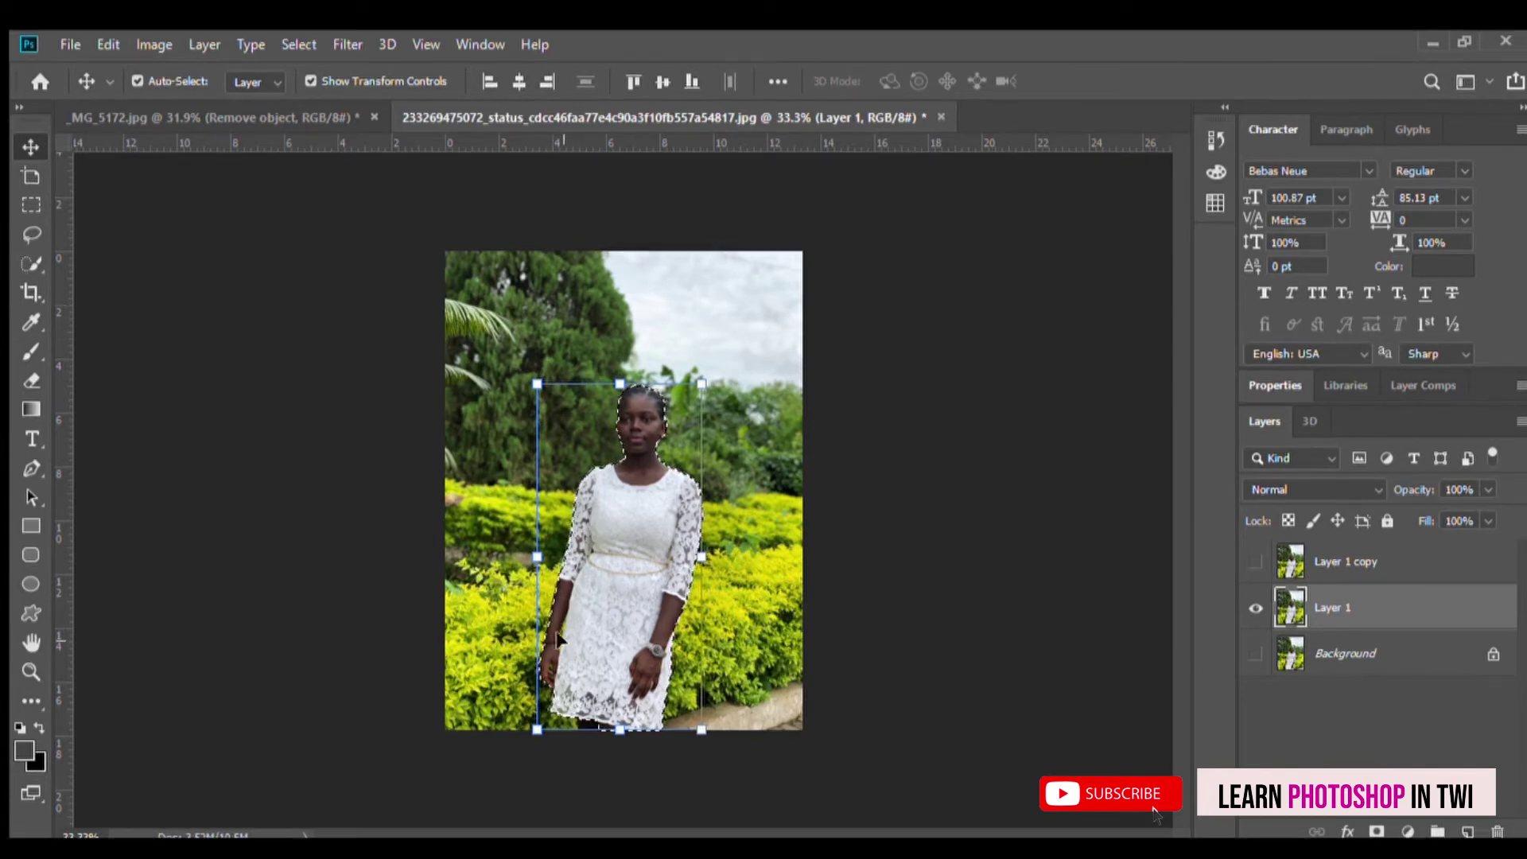
Step: Zoom in and use Quick Selection to subtract the dress edge beside the arm
scroll(549, 649, up, 5)
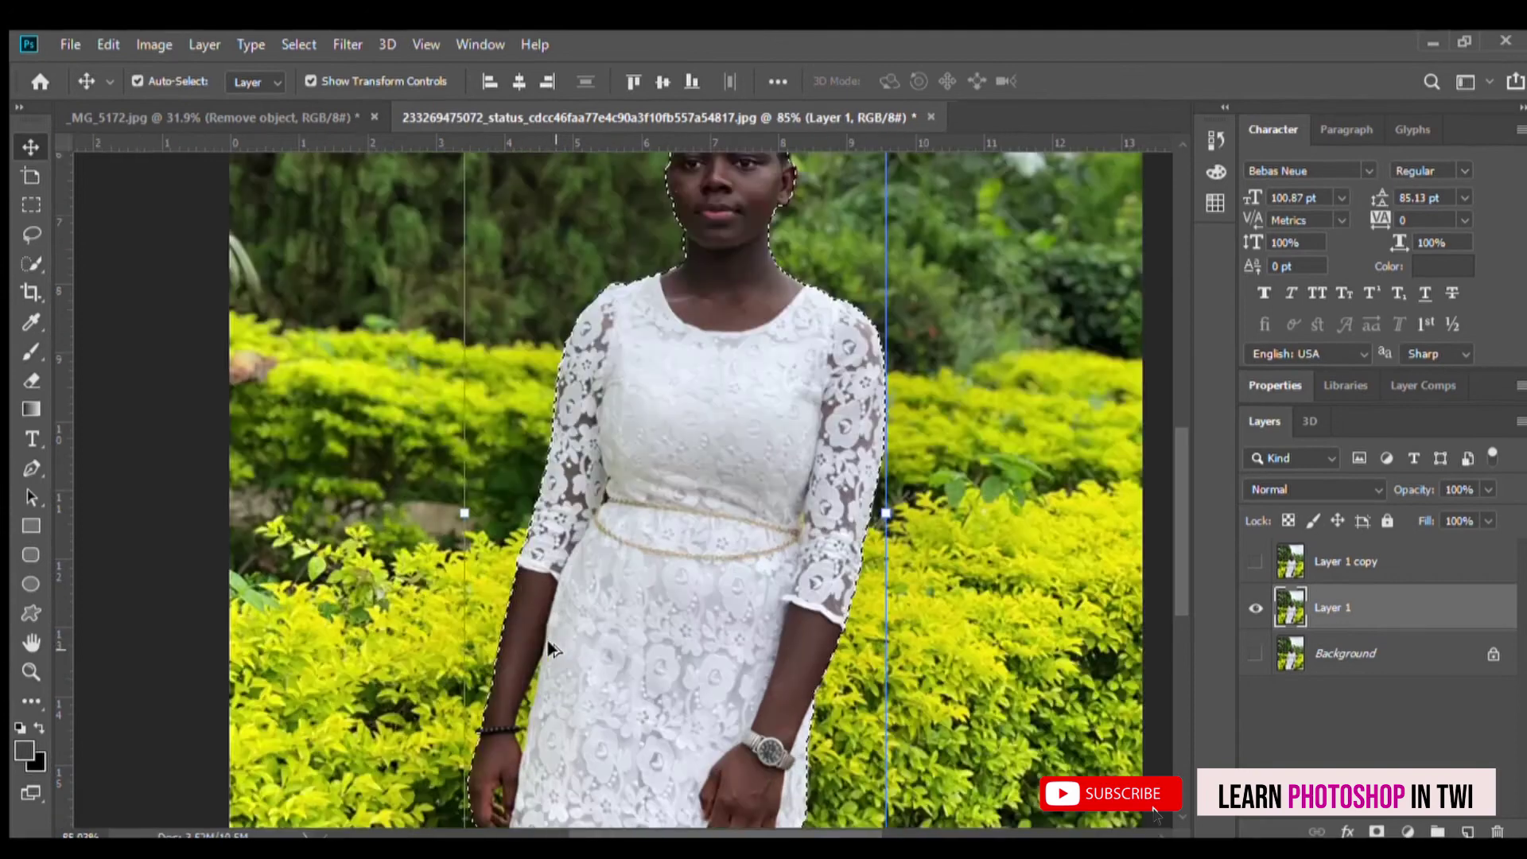
scroll(509, 648, down, 3)
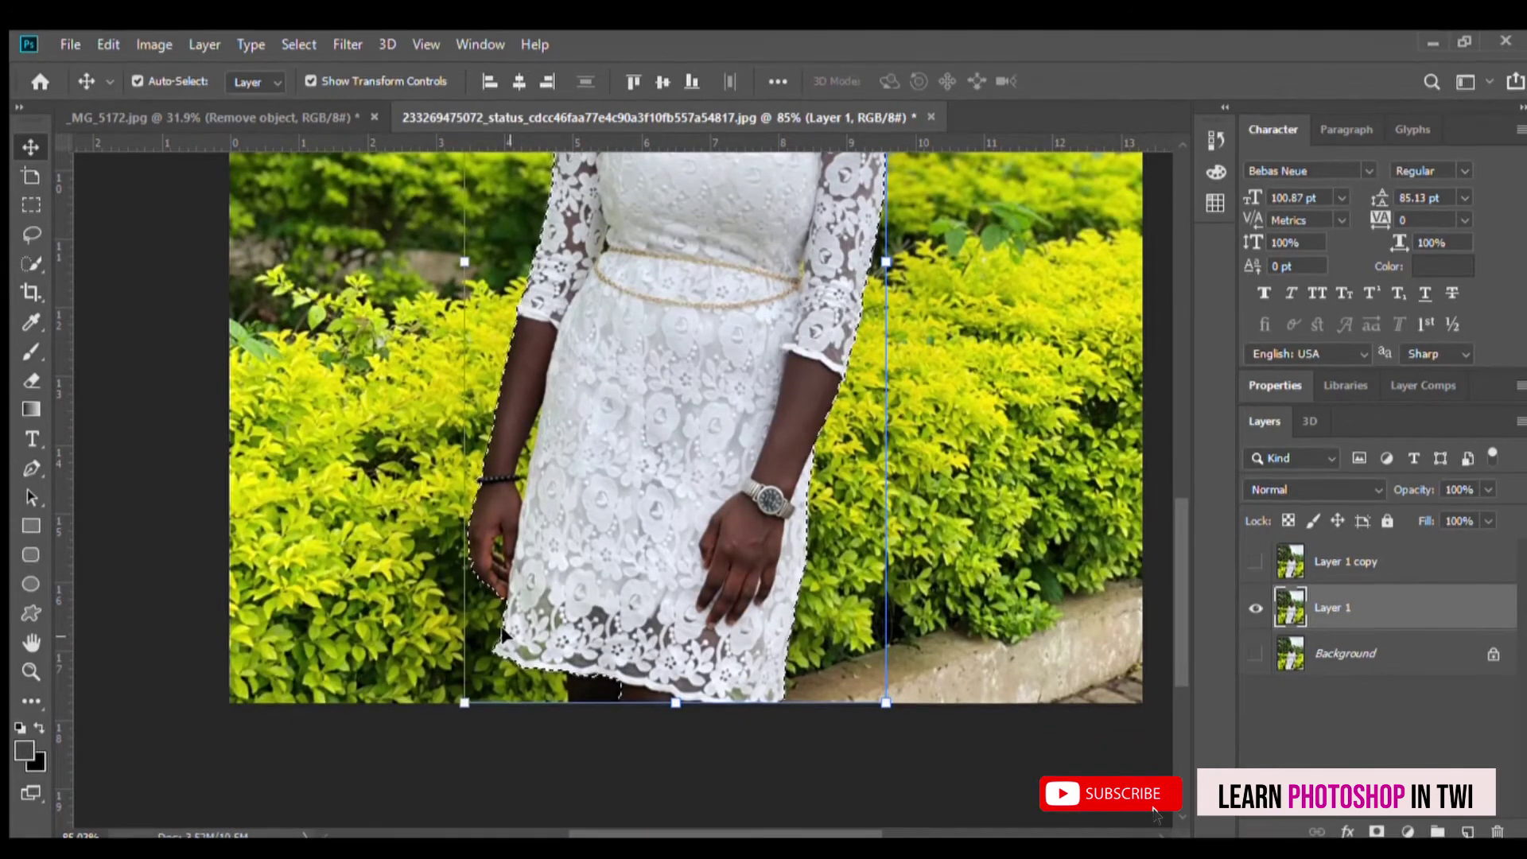
scroll(503, 628, up, 2)
scroll(503, 610, up, 2)
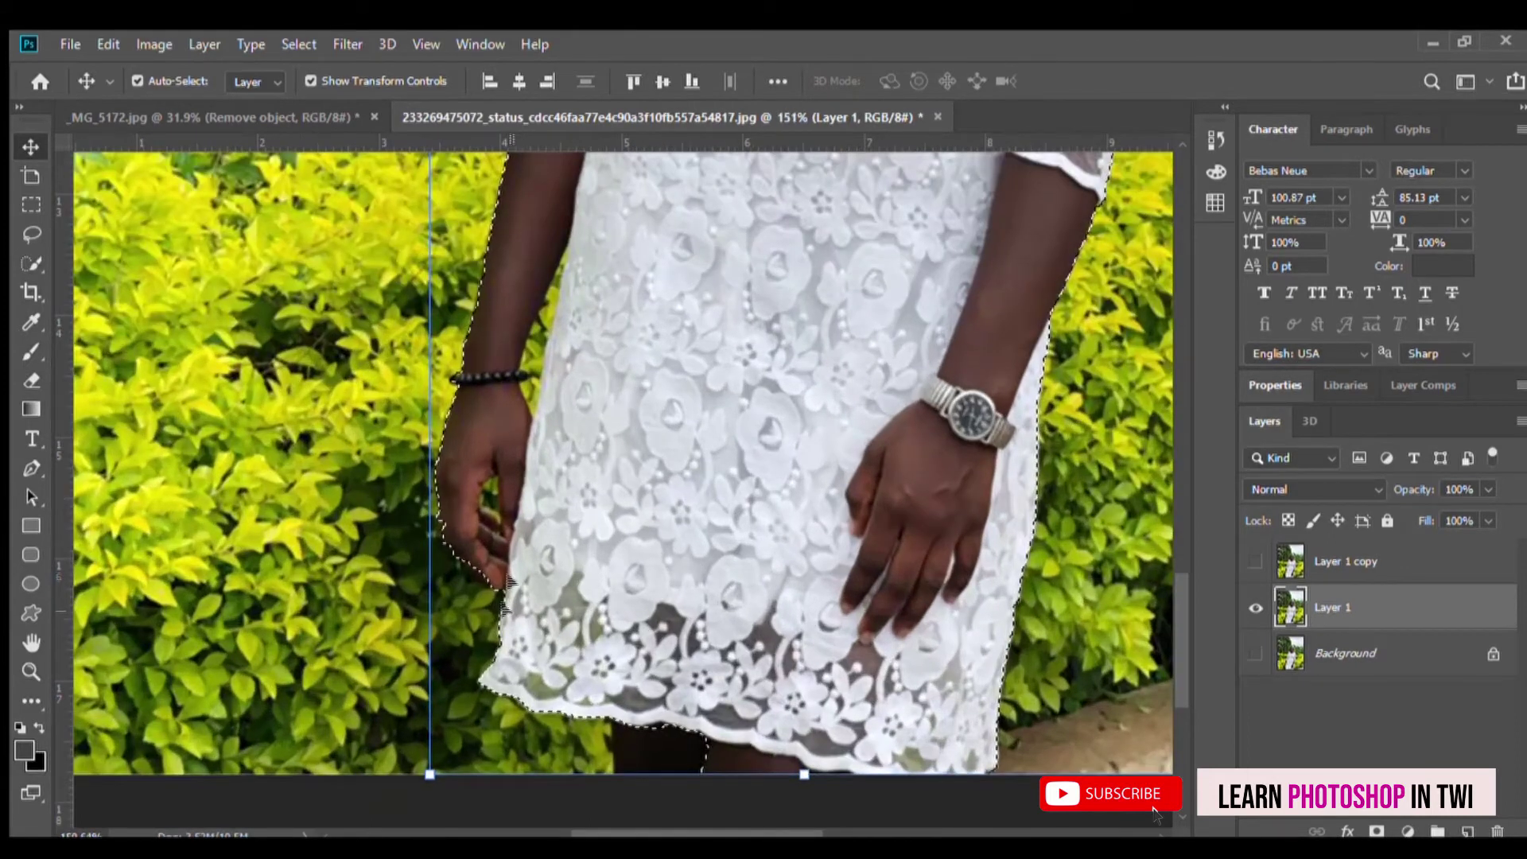
scroll(513, 485, up, 2)
scroll(513, 482, up, 3)
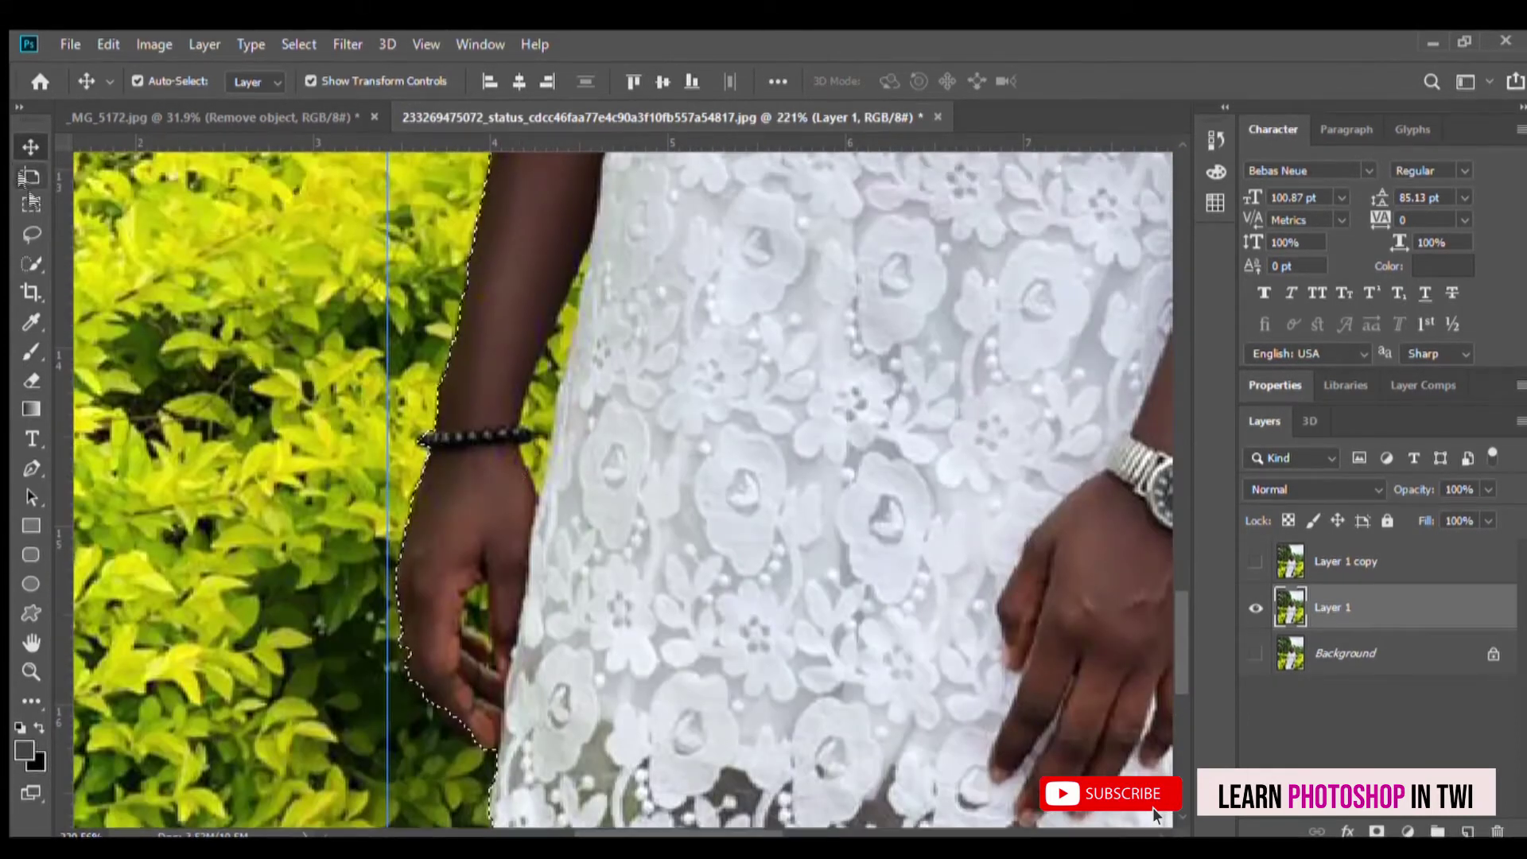
click(30, 262)
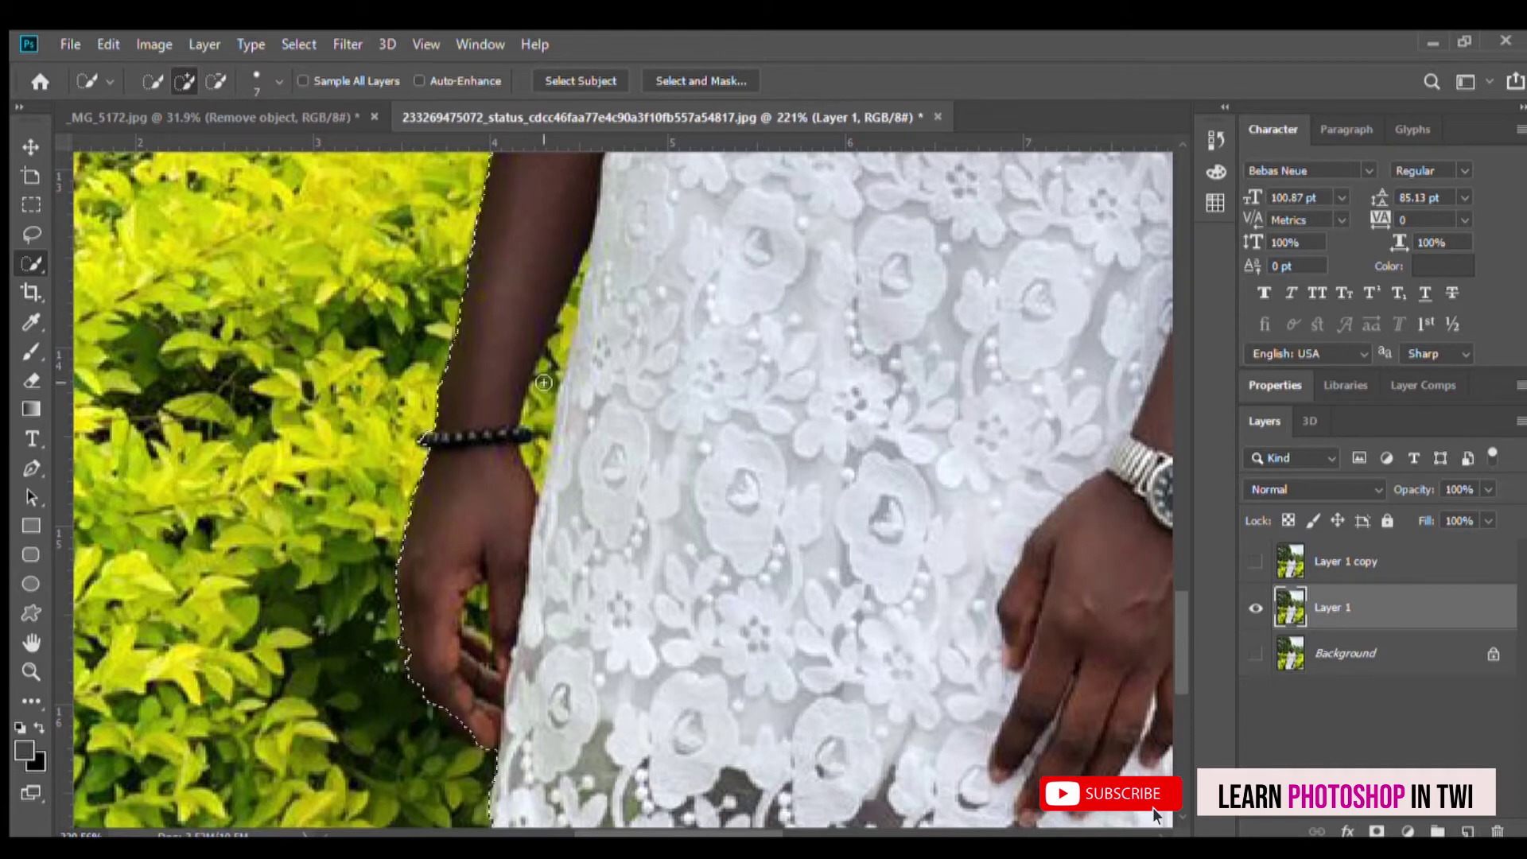
key(alt)
drag(561, 338, 538, 407)
Step: With a smaller brush, subtract the green gaps along the arm and between the fingers
key(bracketleft)
key(bracketleft)
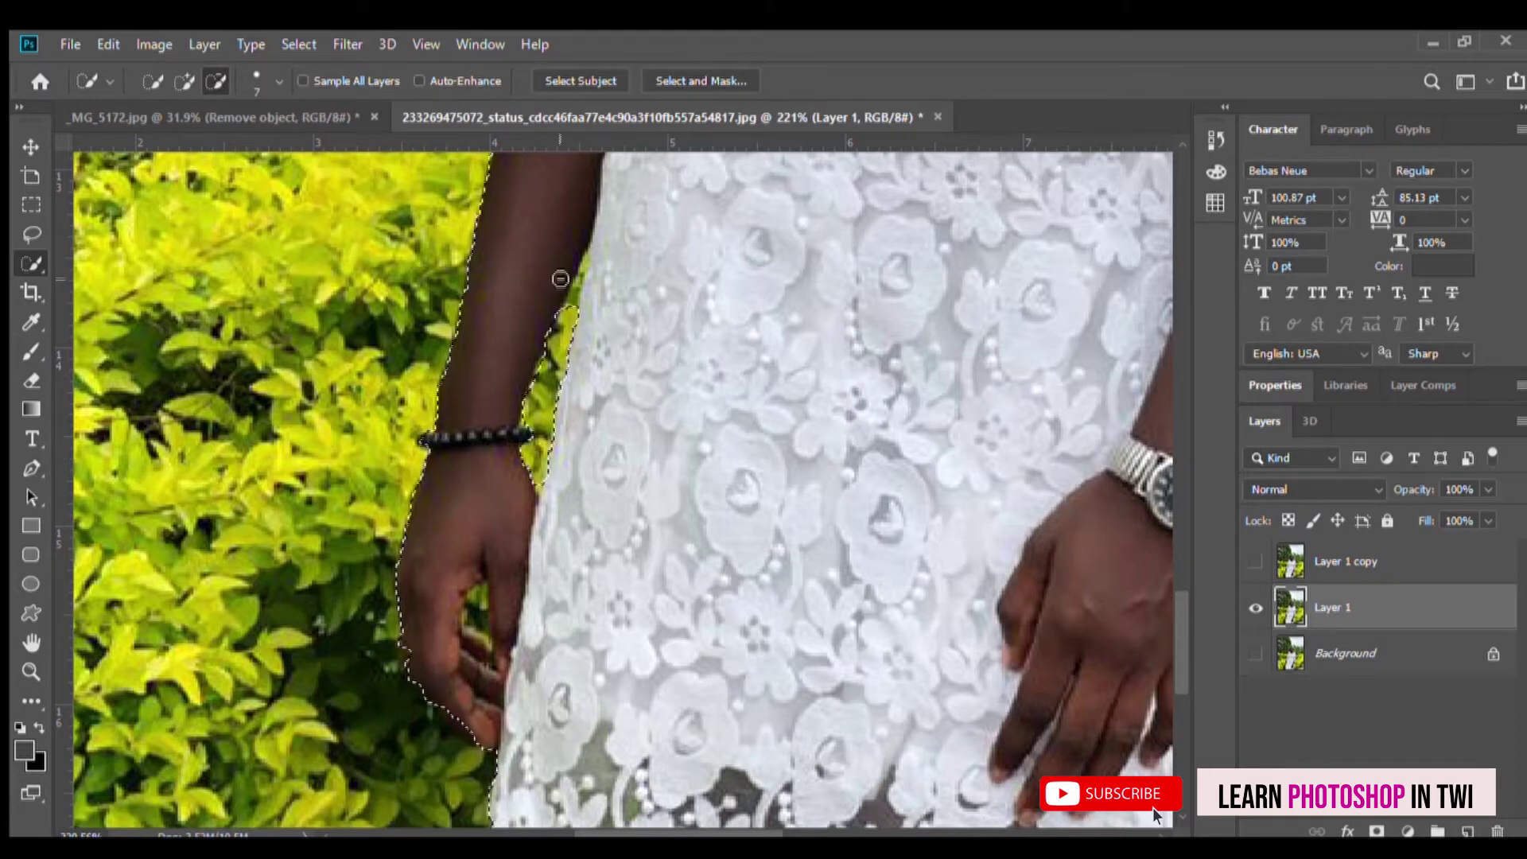
scroll(563, 374, up, 4)
drag(578, 340, 529, 557)
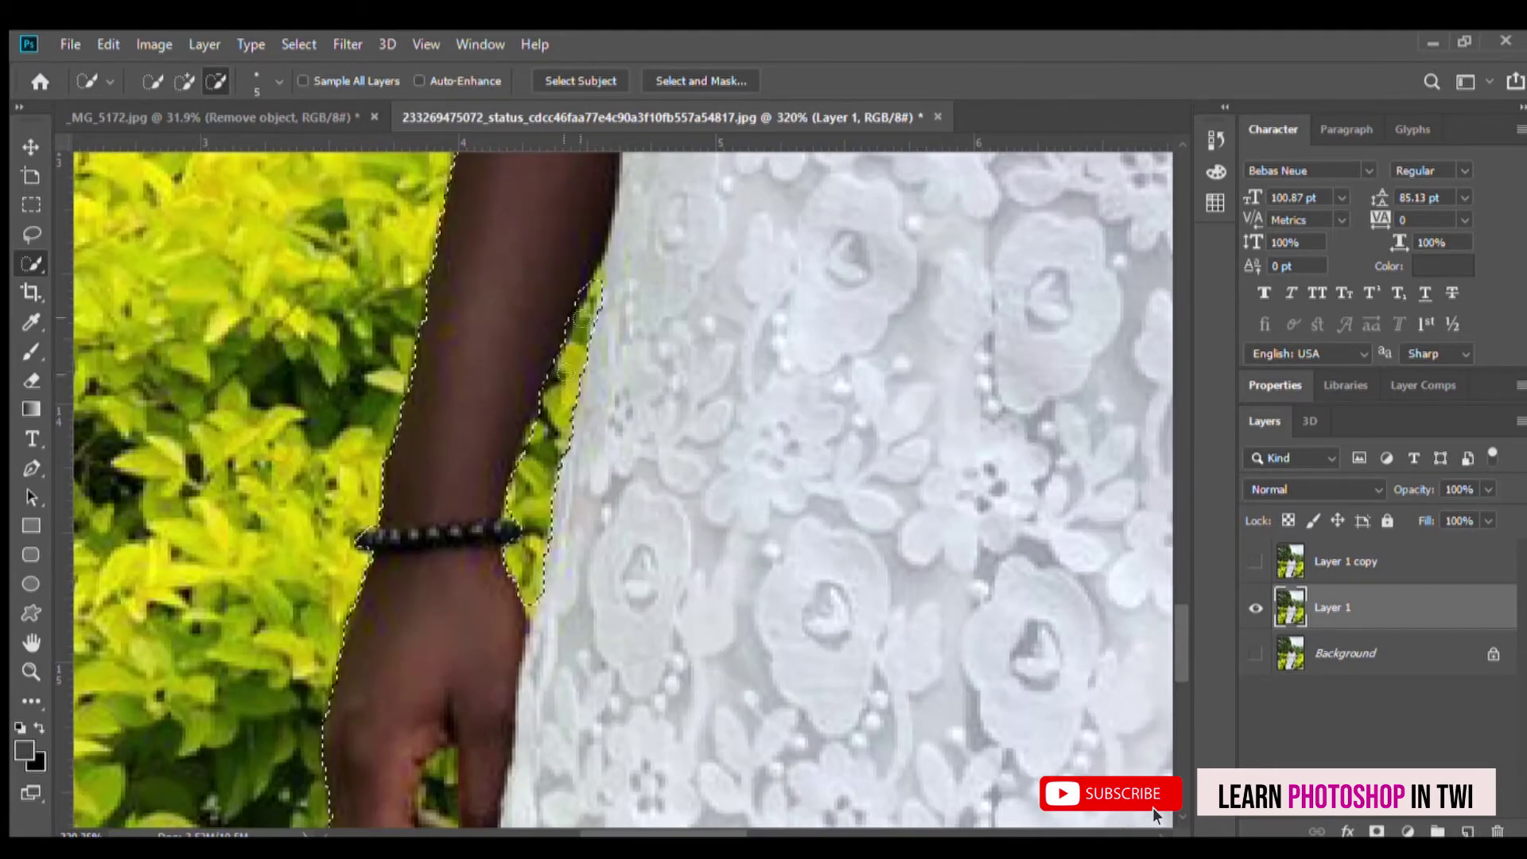
scroll(567, 392, down, 2)
scroll(446, 424, down, 3)
drag(446, 424, 450, 467)
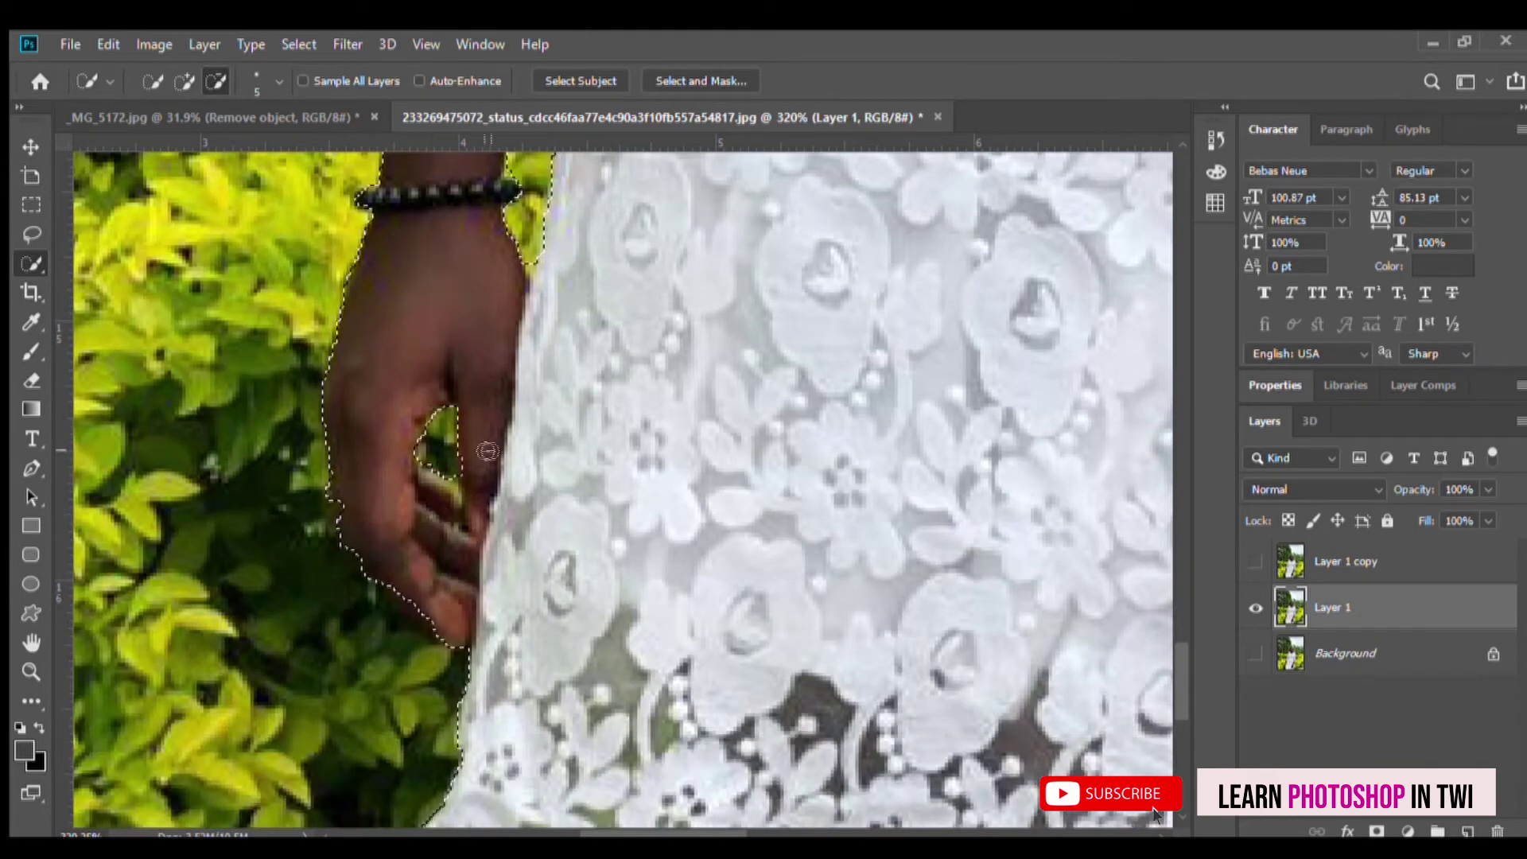
scroll(450, 467, down, 2)
scroll(731, 525, down, 3)
alt+scroll(732, 525, down, 2)
alt+scroll(748, 517, down, 2)
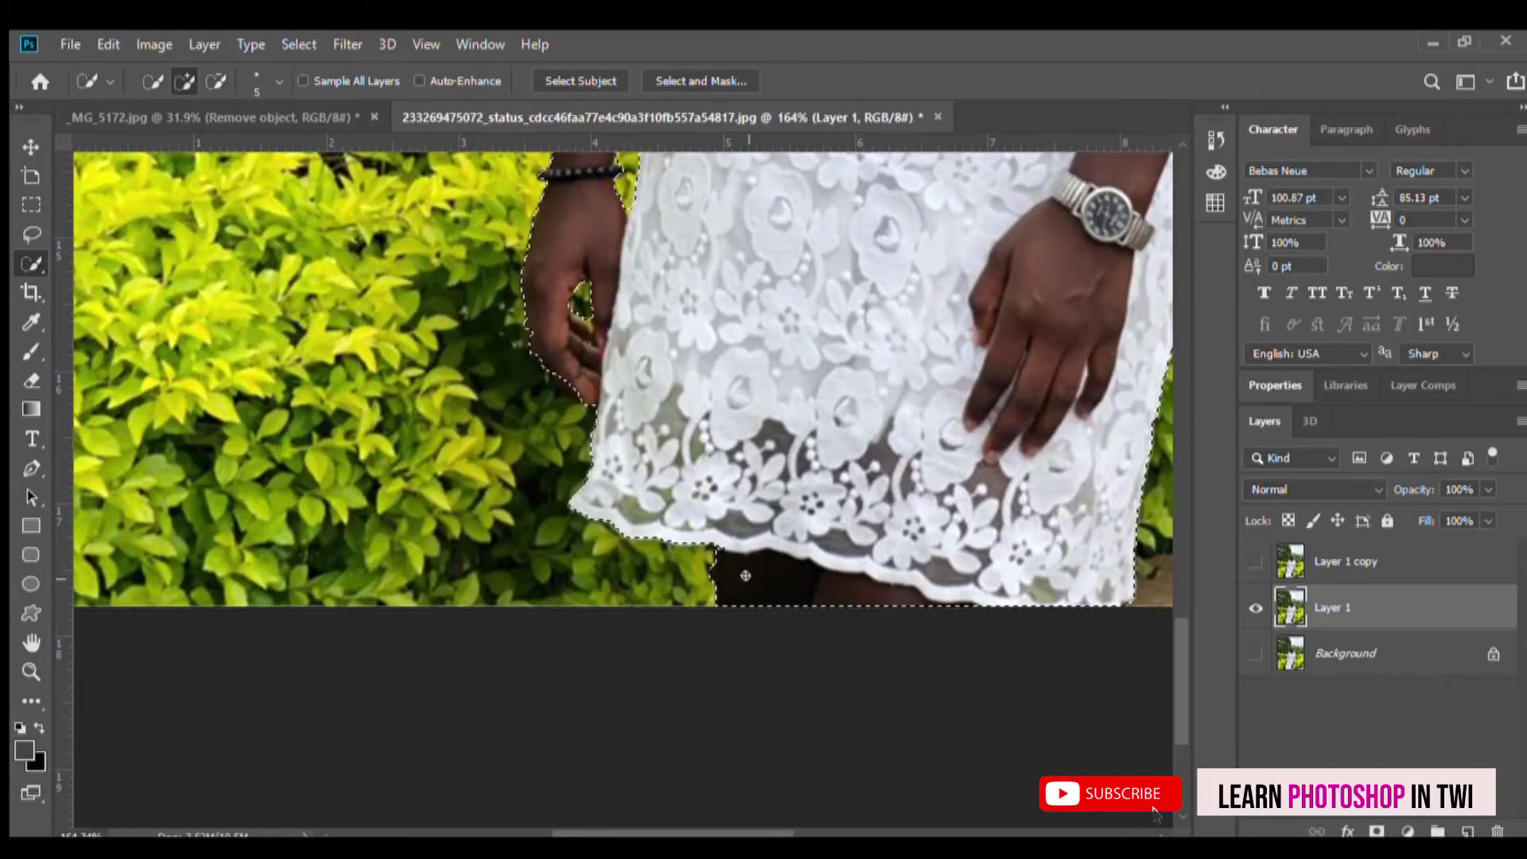
alt+scroll(760, 511, down, 3)
alt+scroll(760, 511, down, 2)
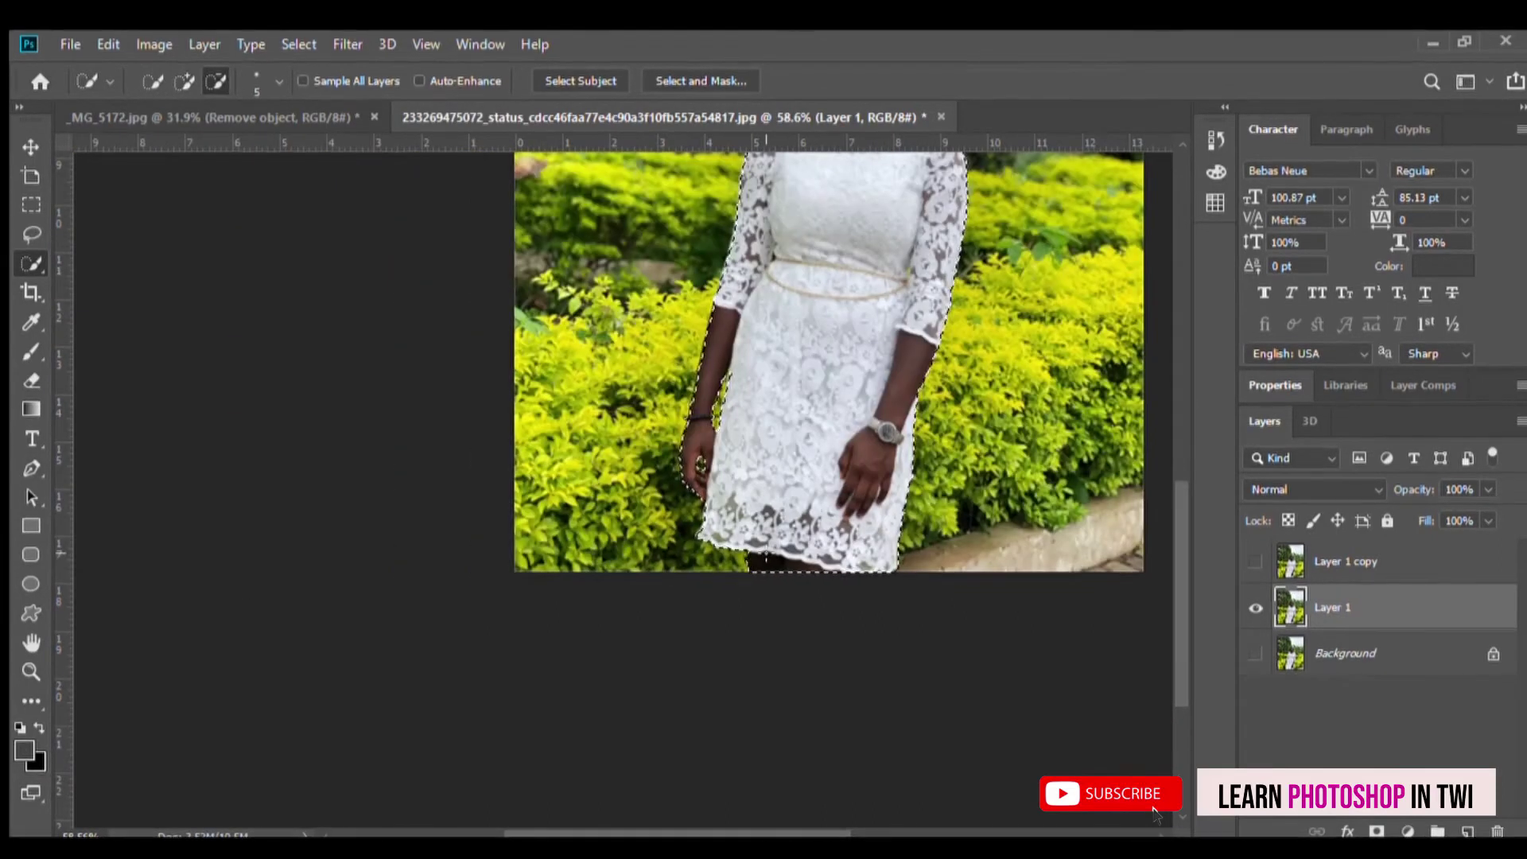
alt+scroll(759, 510, down, 2)
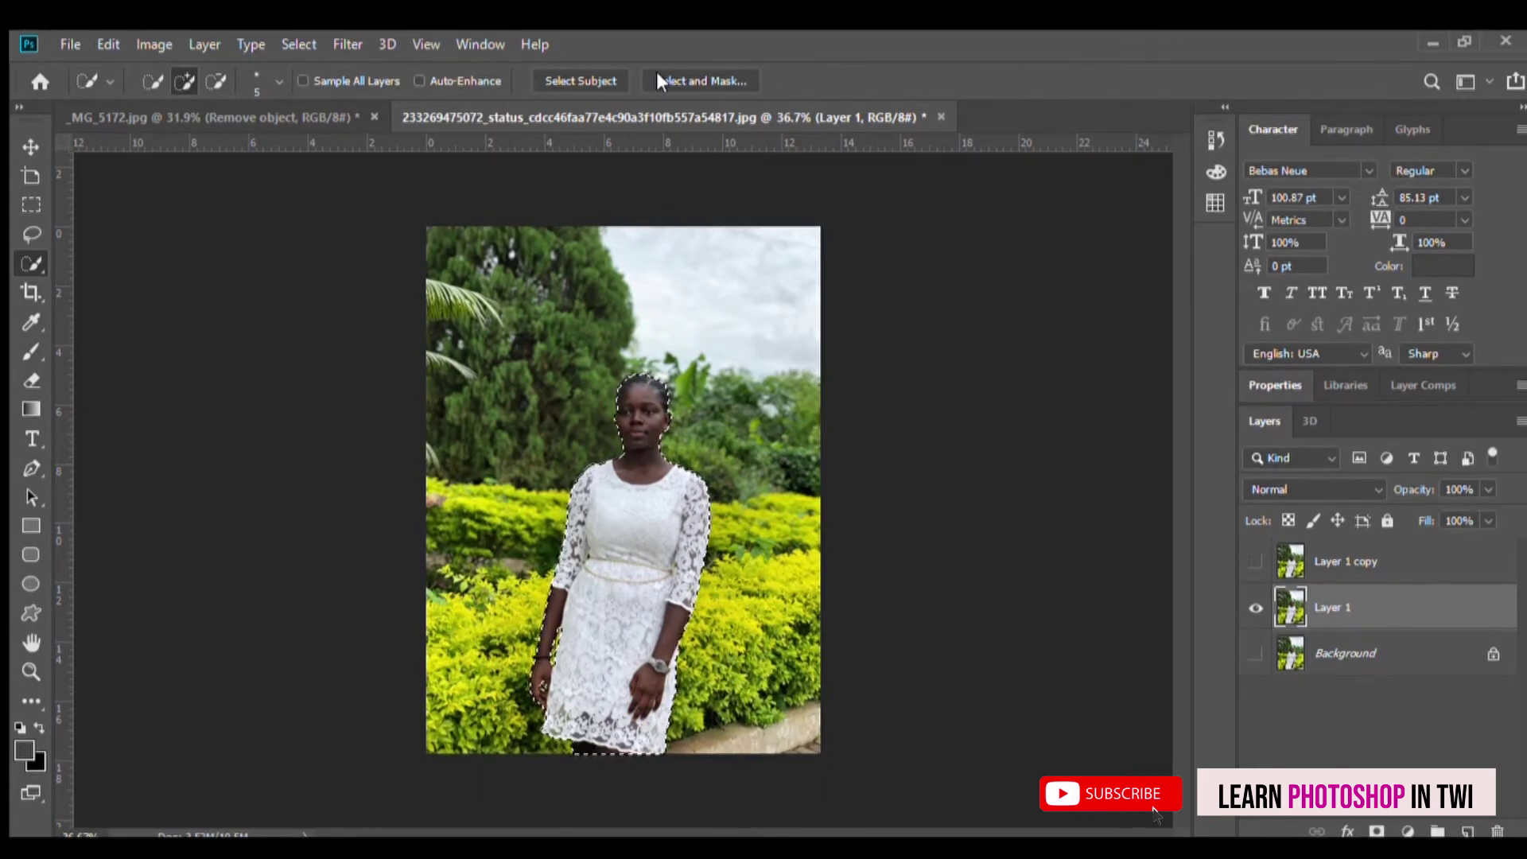
Step: In Select and Mask, enable Decontaminate Colors and output to New Layer with Layer Mask
click(684, 72)
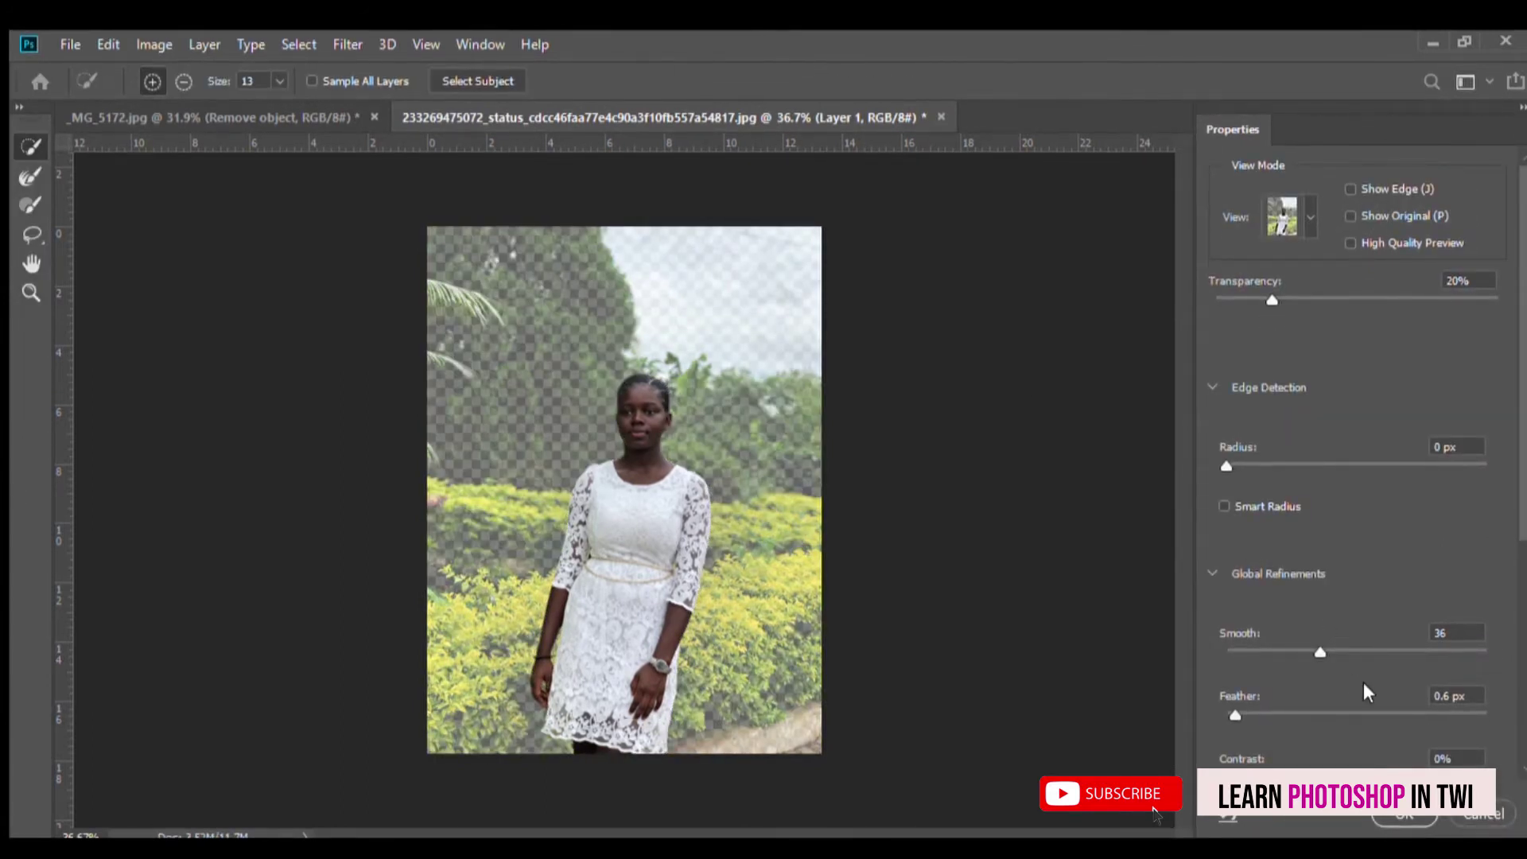
scroll(1363, 684, down, 2)
scroll(1364, 684, down, 3)
scroll(1363, 684, down, 1)
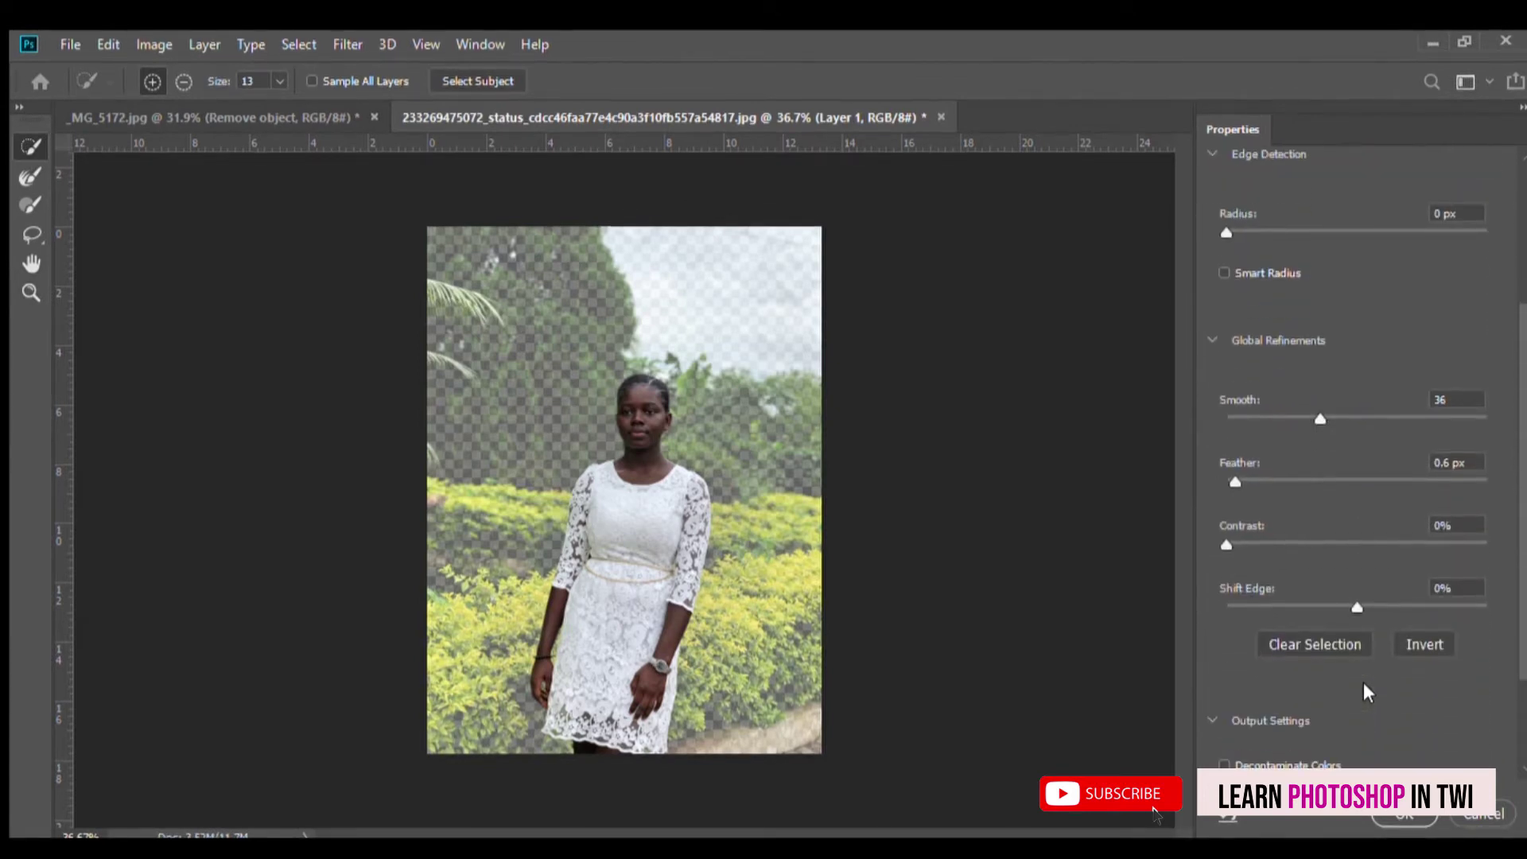
scroll(1363, 682, down, 1)
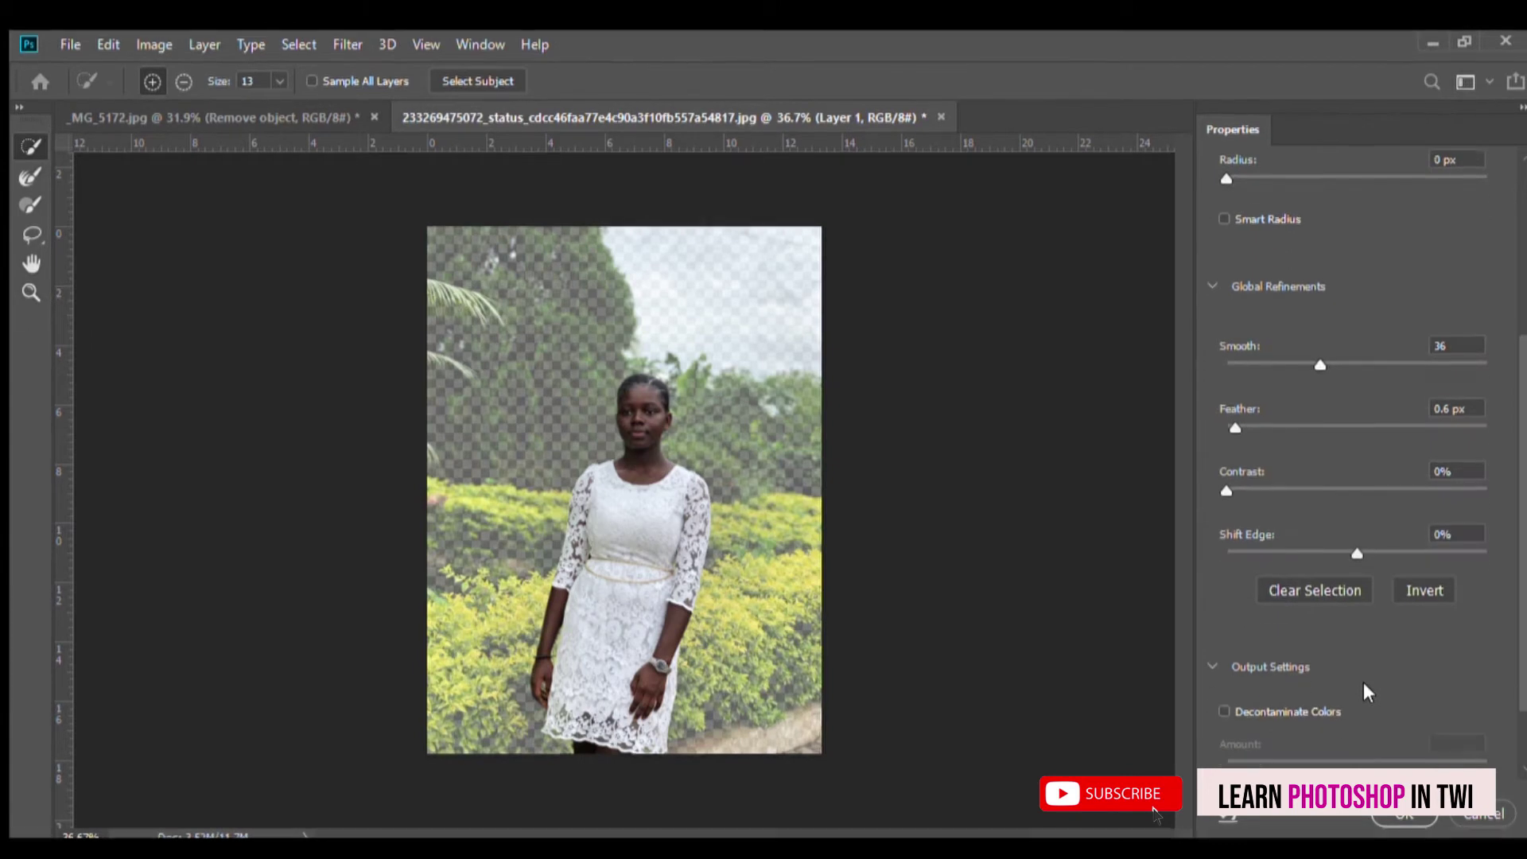
scroll(1363, 682, down, 1)
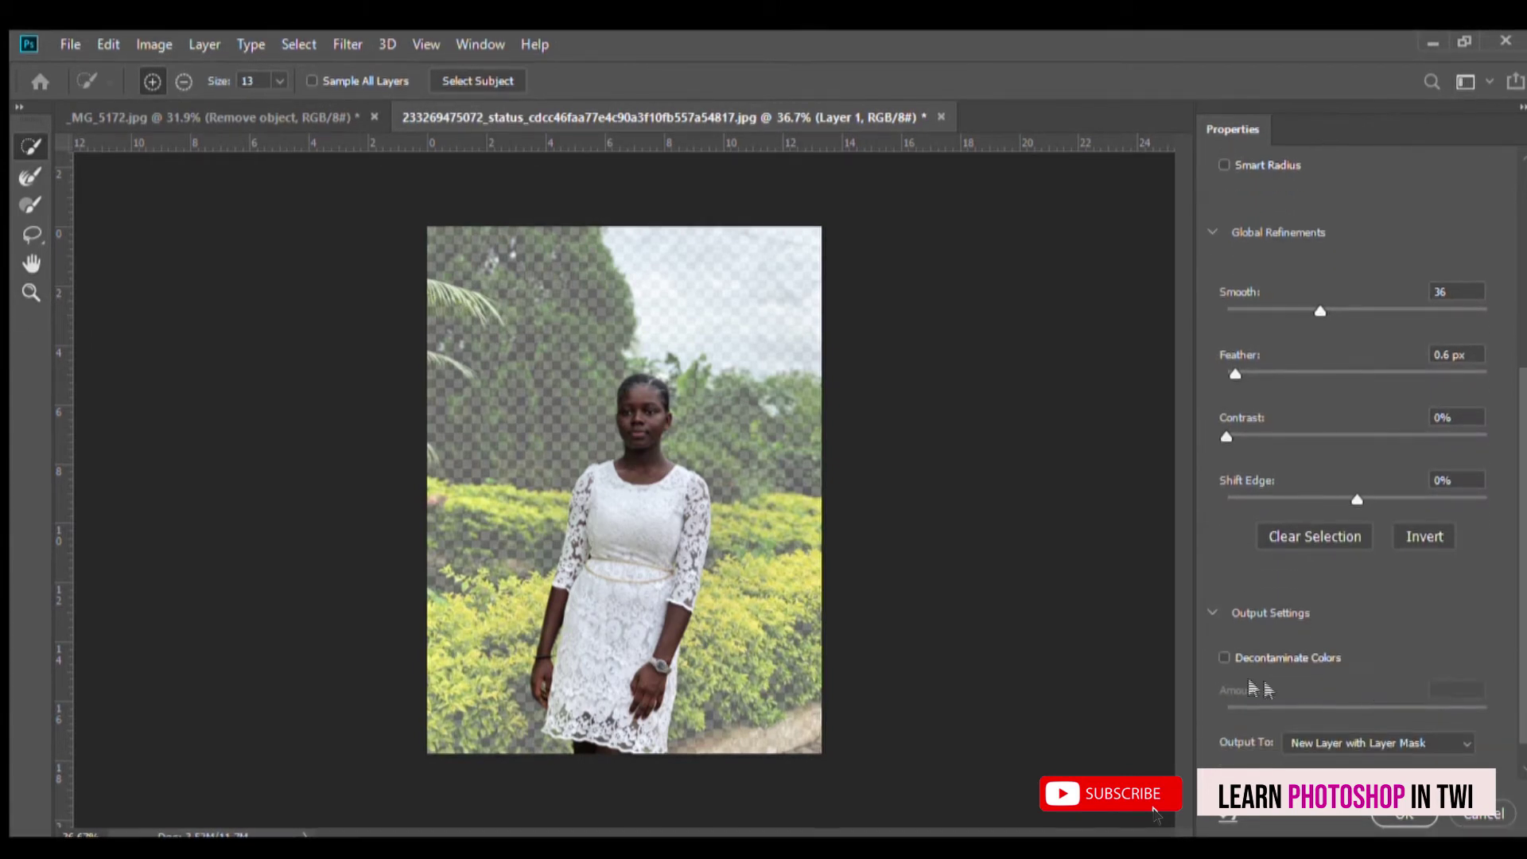
click(1220, 652)
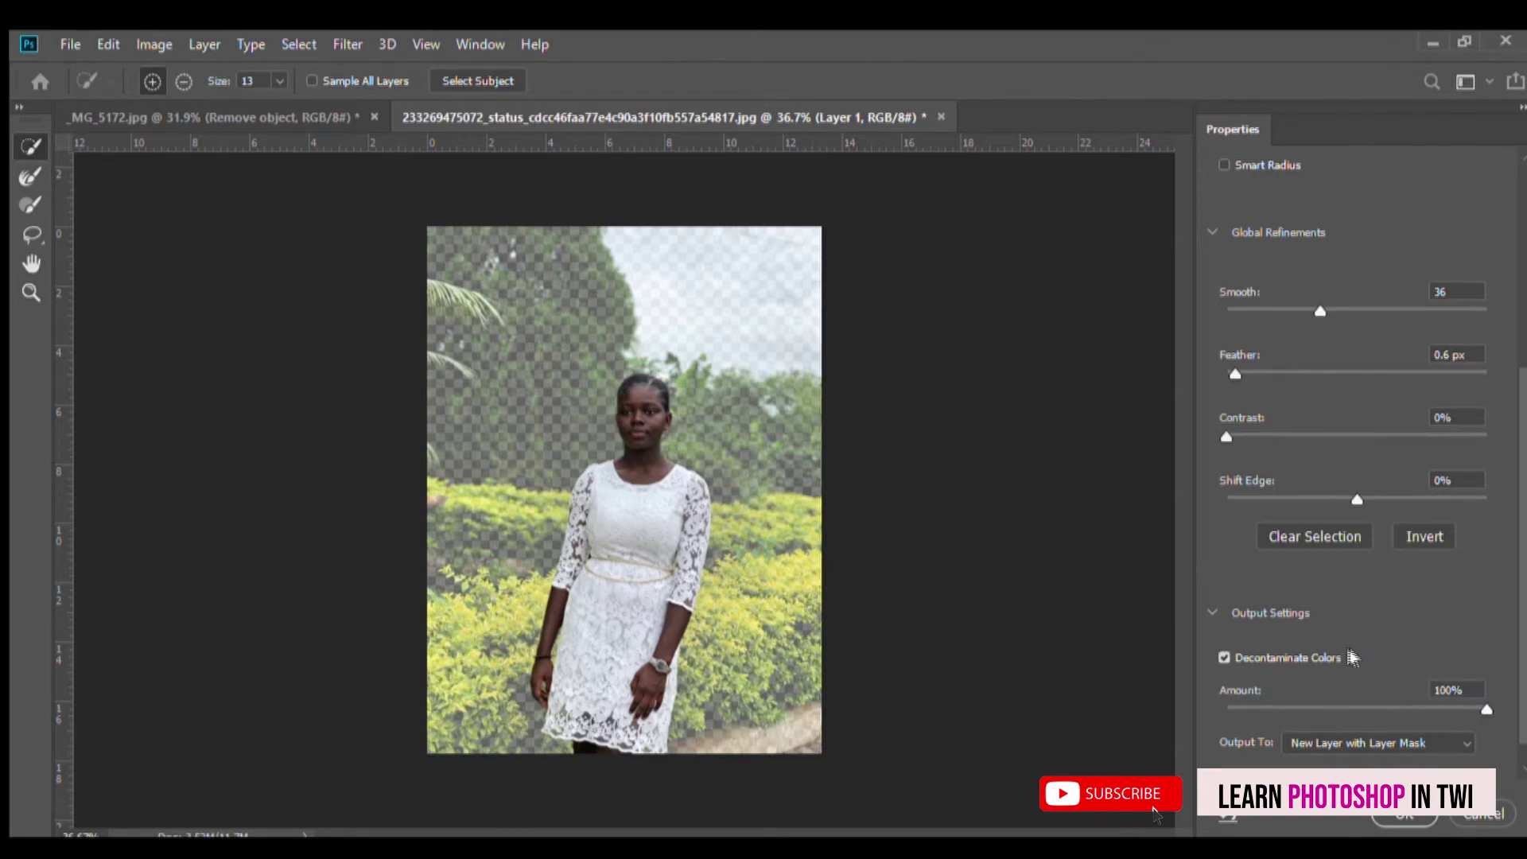
scroll(1288, 651, down, 1)
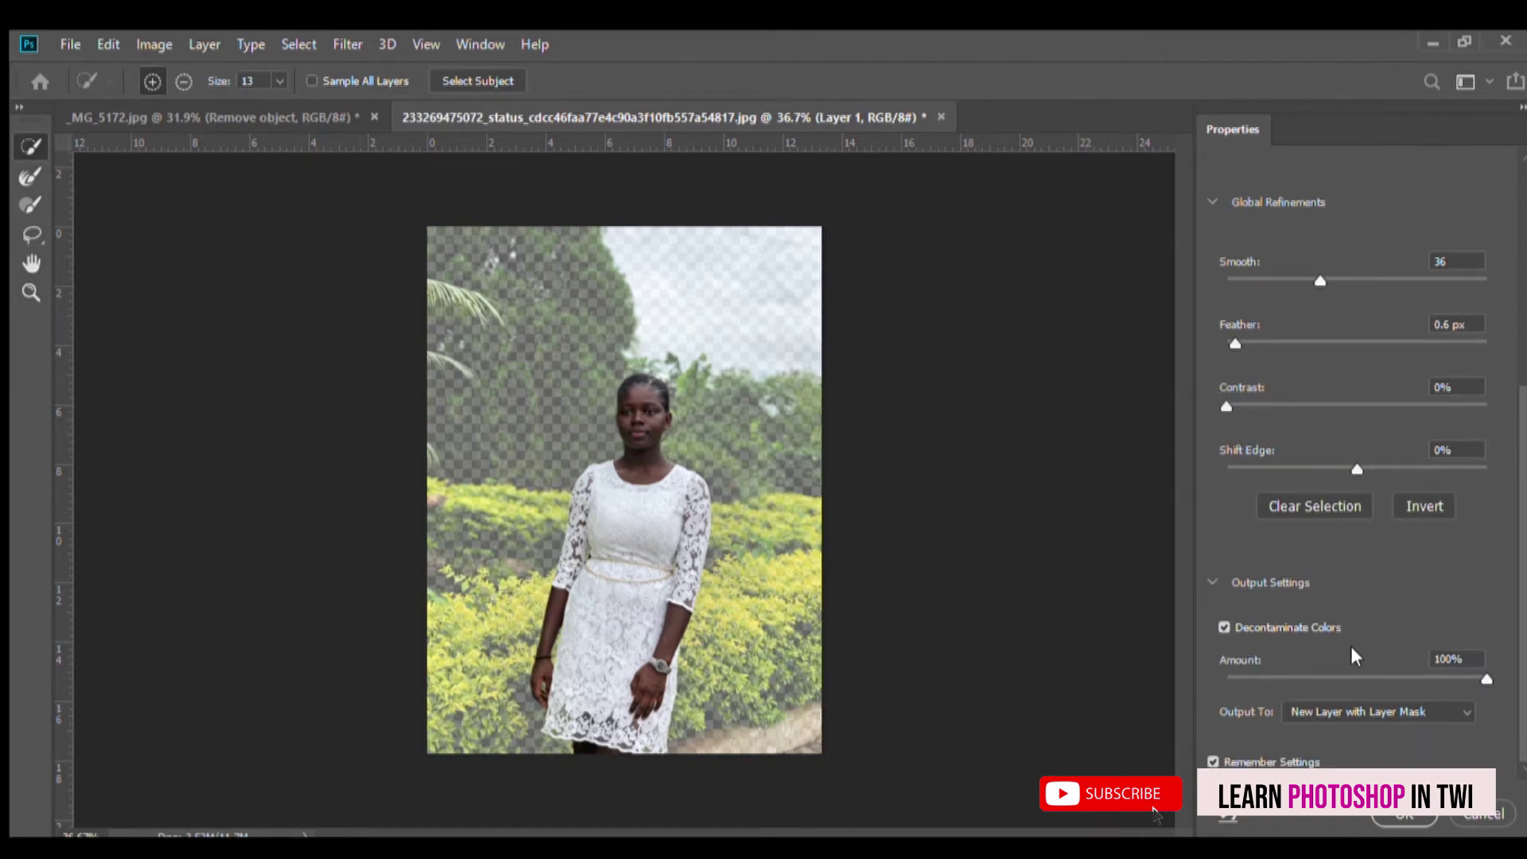
click(1387, 705)
click(1404, 816)
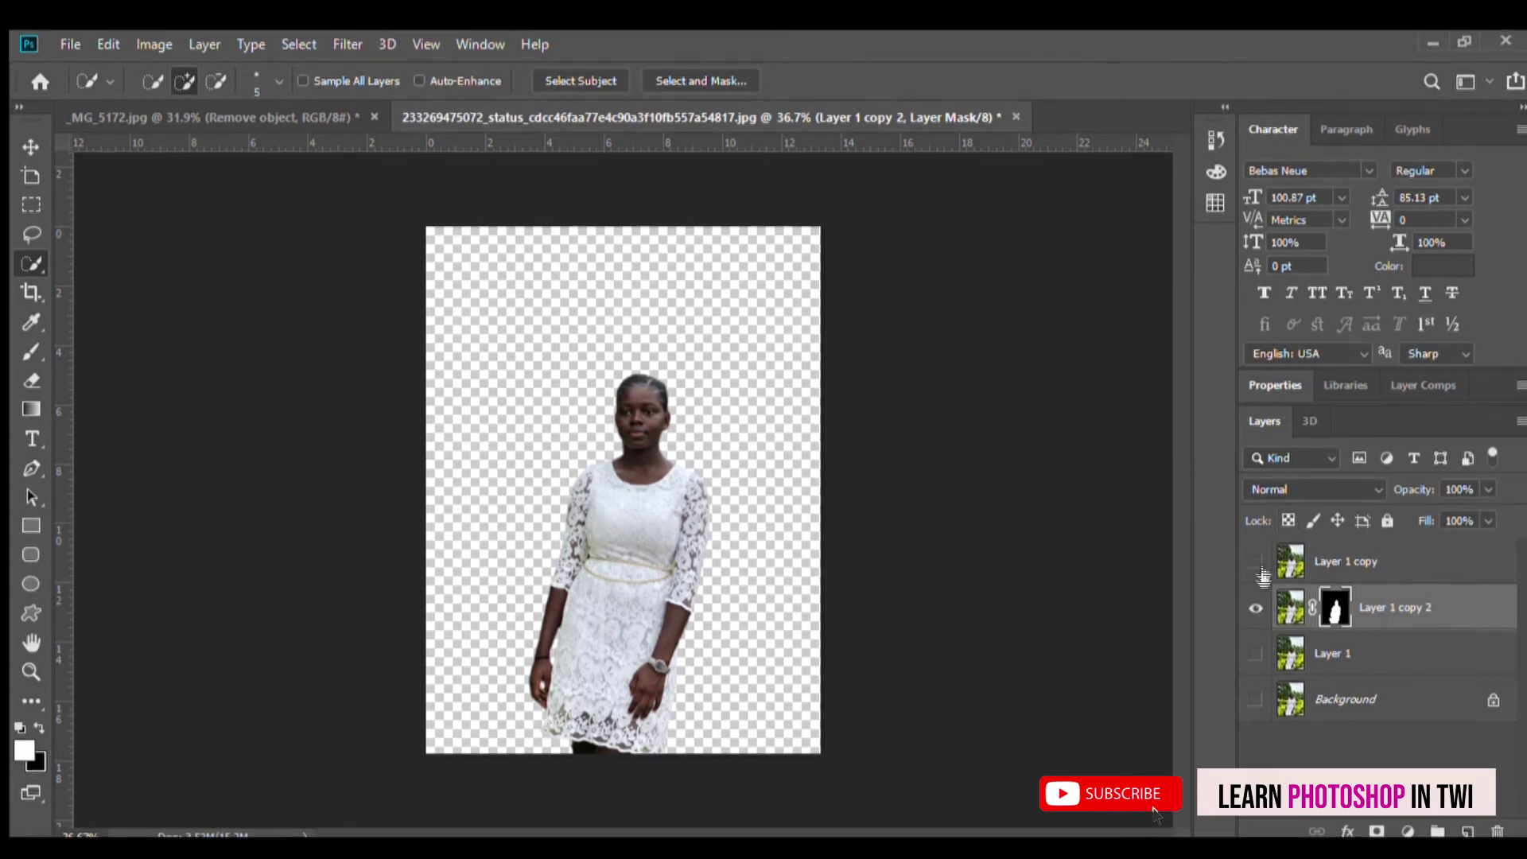
Step: Hide Layer 1 copy 2 and make Layer 1 copy visible
click(1257, 612)
click(1256, 563)
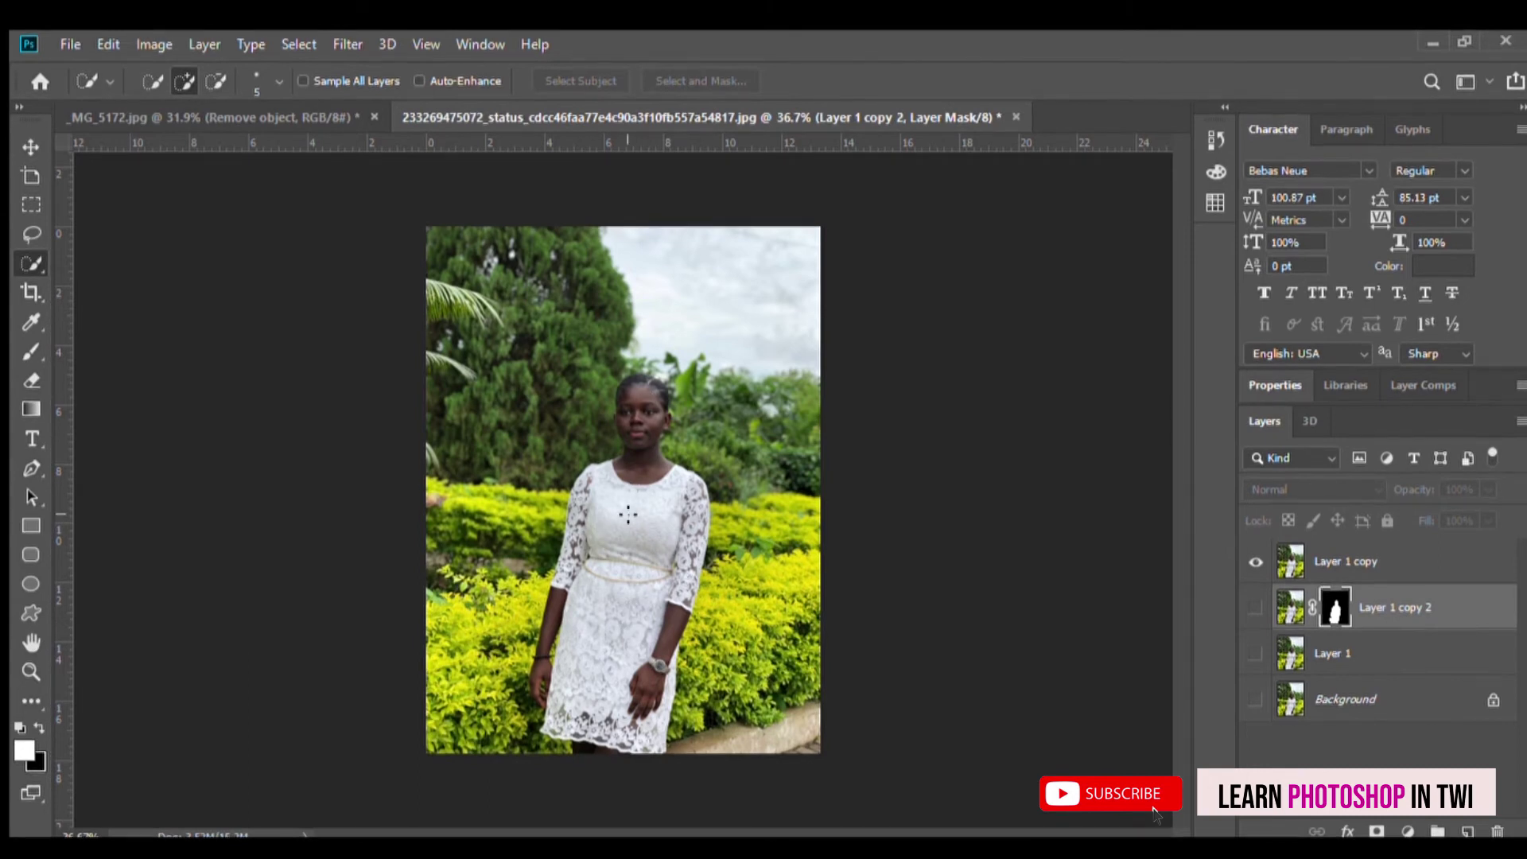
Step: With the Polygonal Lasso, outline the woman from the dress hem up the left arm to the neck
click(33, 703)
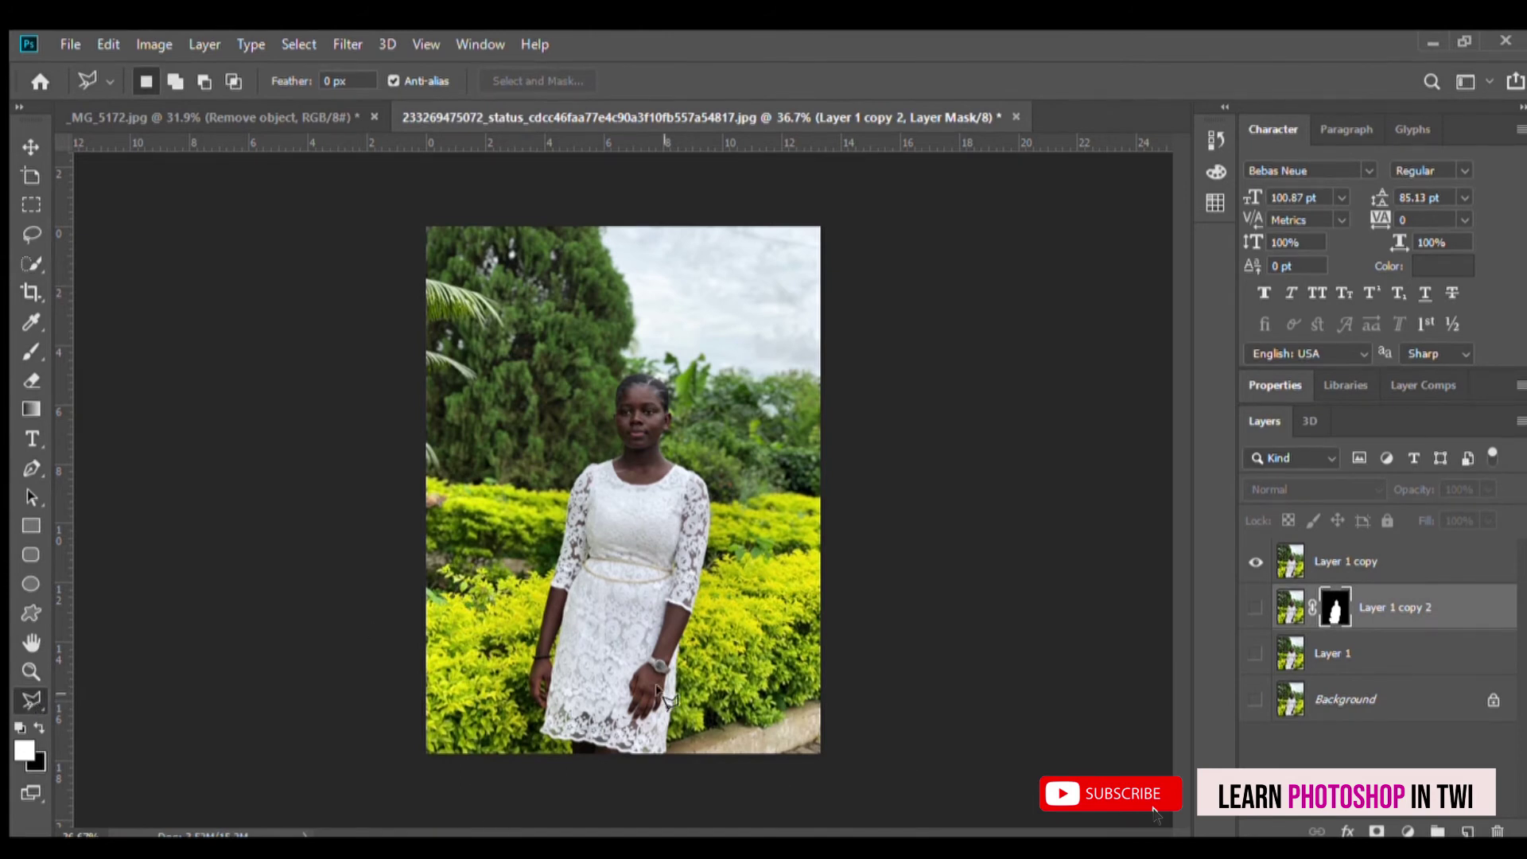
scroll(460, 697, up, 5)
click(463, 700)
click(462, 665)
click(389, 658)
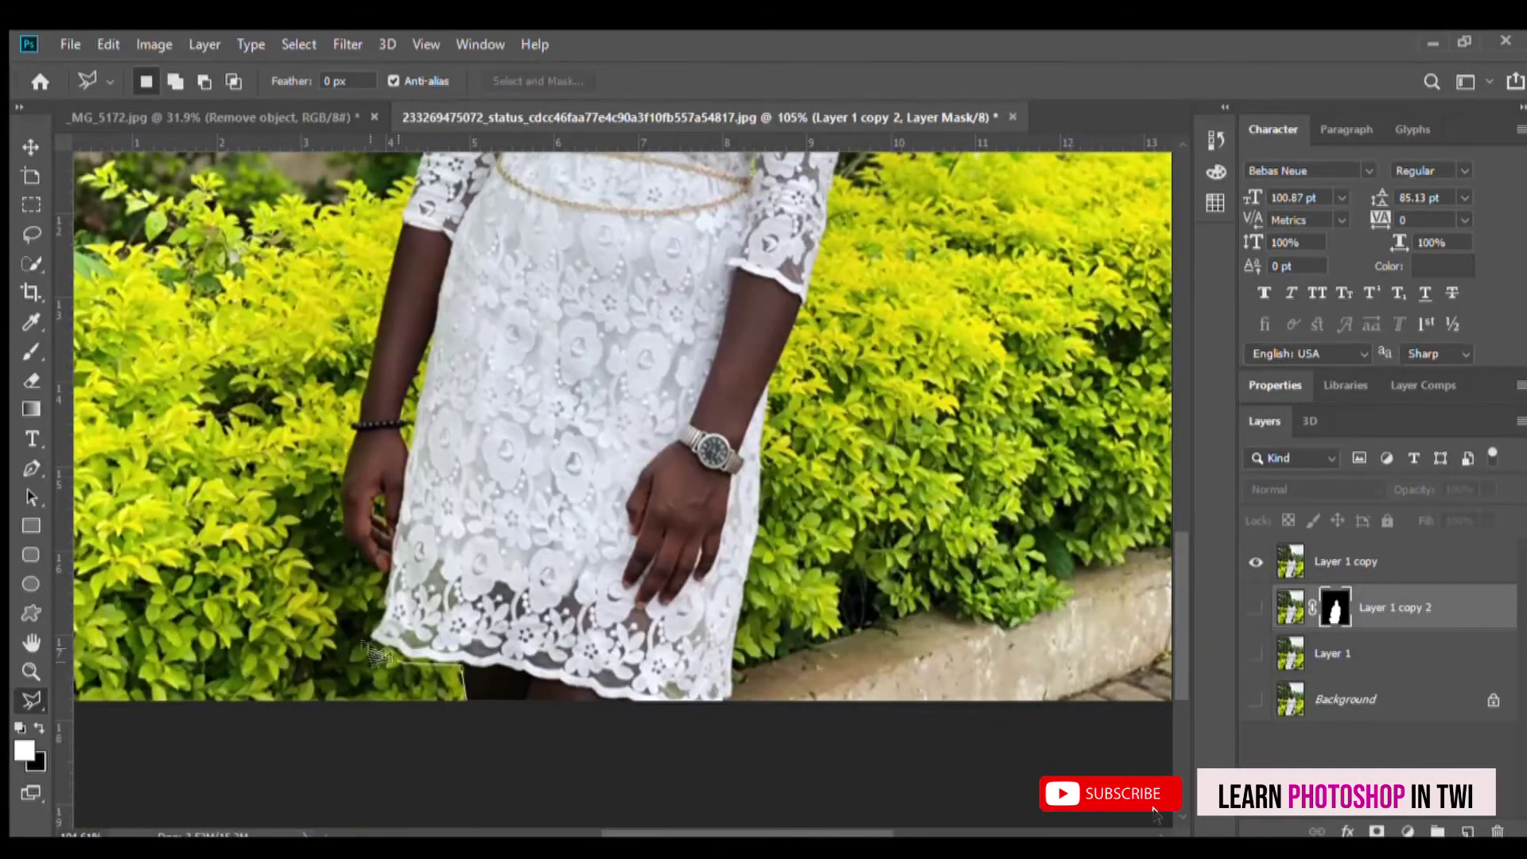
click(368, 604)
click(340, 541)
click(343, 469)
click(356, 382)
click(390, 278)
click(434, 434)
click(449, 282)
scroll(492, 215, up, 5)
click(534, 503)
click(597, 495)
click(598, 462)
Step: Continue the outline around the head, right ear, neck, right shoulder and down the right arm
click(585, 361)
click(580, 316)
click(608, 273)
click(649, 257)
click(688, 263)
click(732, 293)
click(743, 350)
click(754, 393)
click(740, 420)
click(718, 442)
click(723, 477)
click(743, 513)
click(833, 555)
click(861, 589)
click(863, 644)
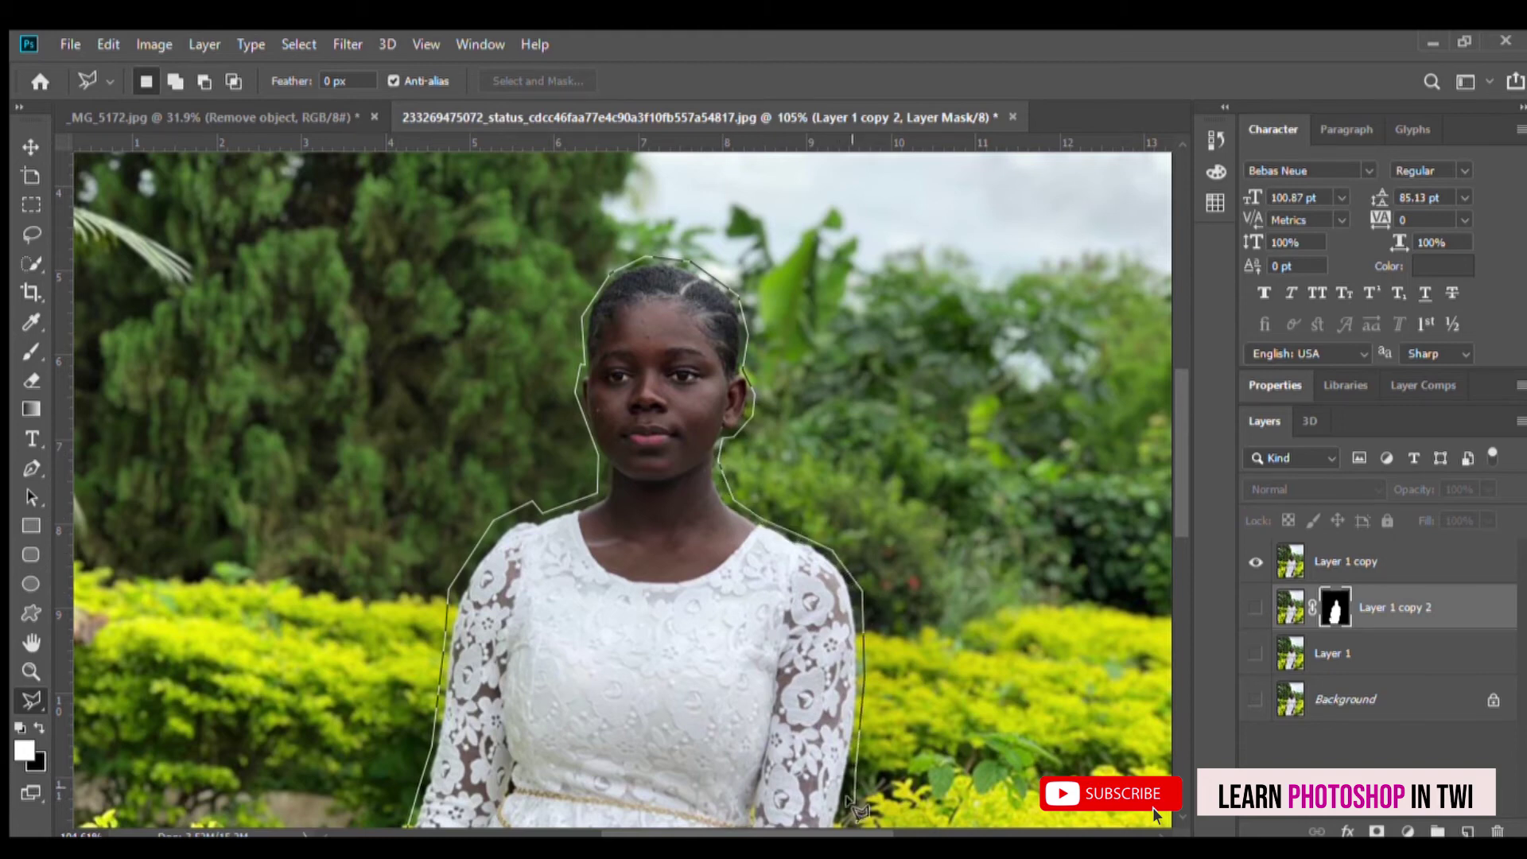
Step: Close the outline at the hem, fit the photo in view and target Layer 1 copy
scroll(859, 796, down, 3)
scroll(789, 738, down, 1)
scroll(788, 736, down, 3)
click(739, 783)
double_click(478, 786)
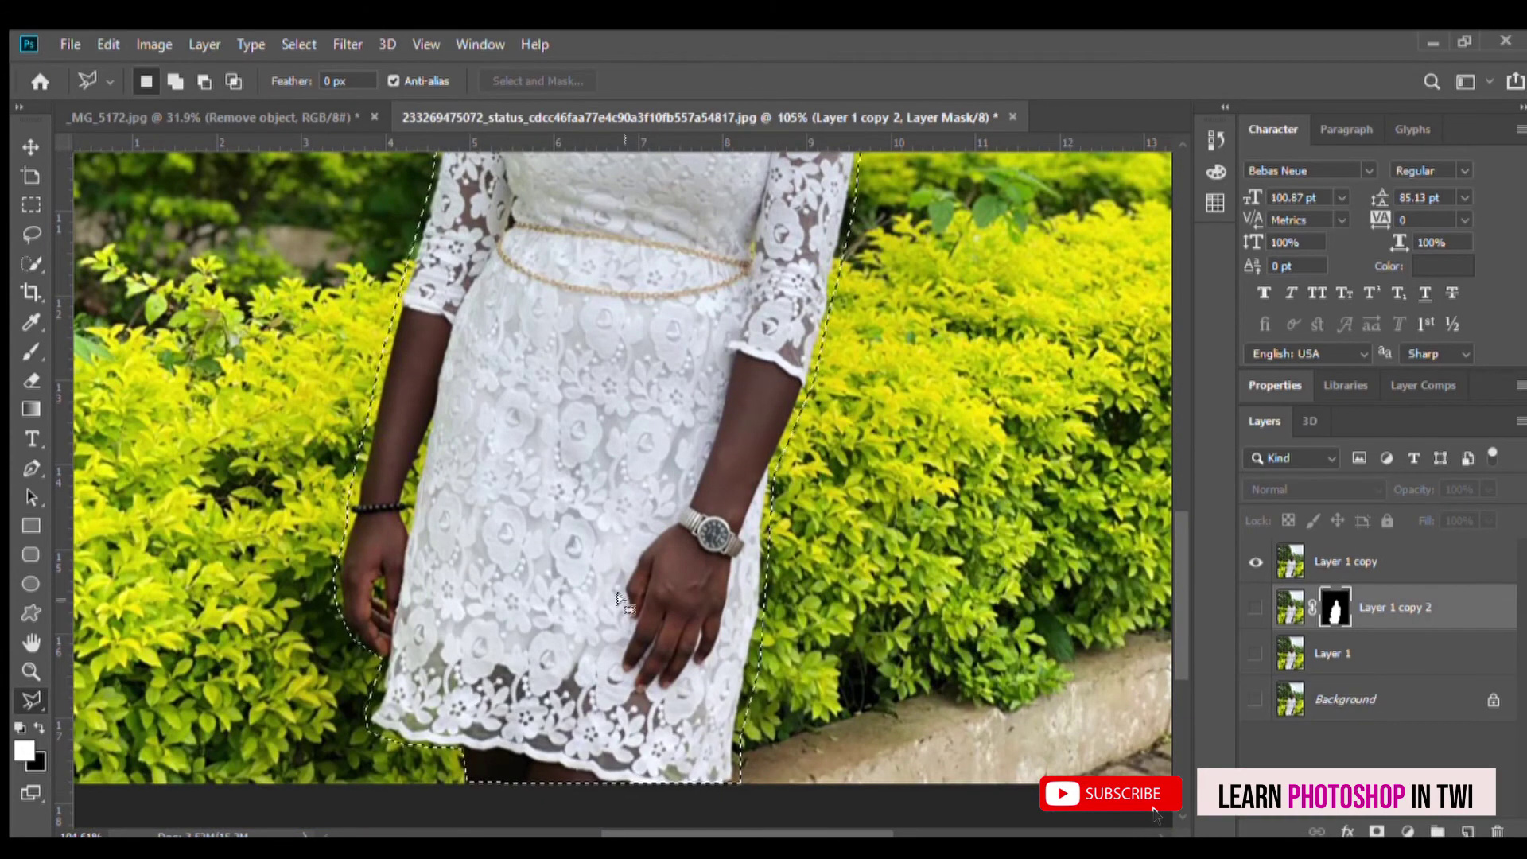
key(ctrl+0)
click(1344, 561)
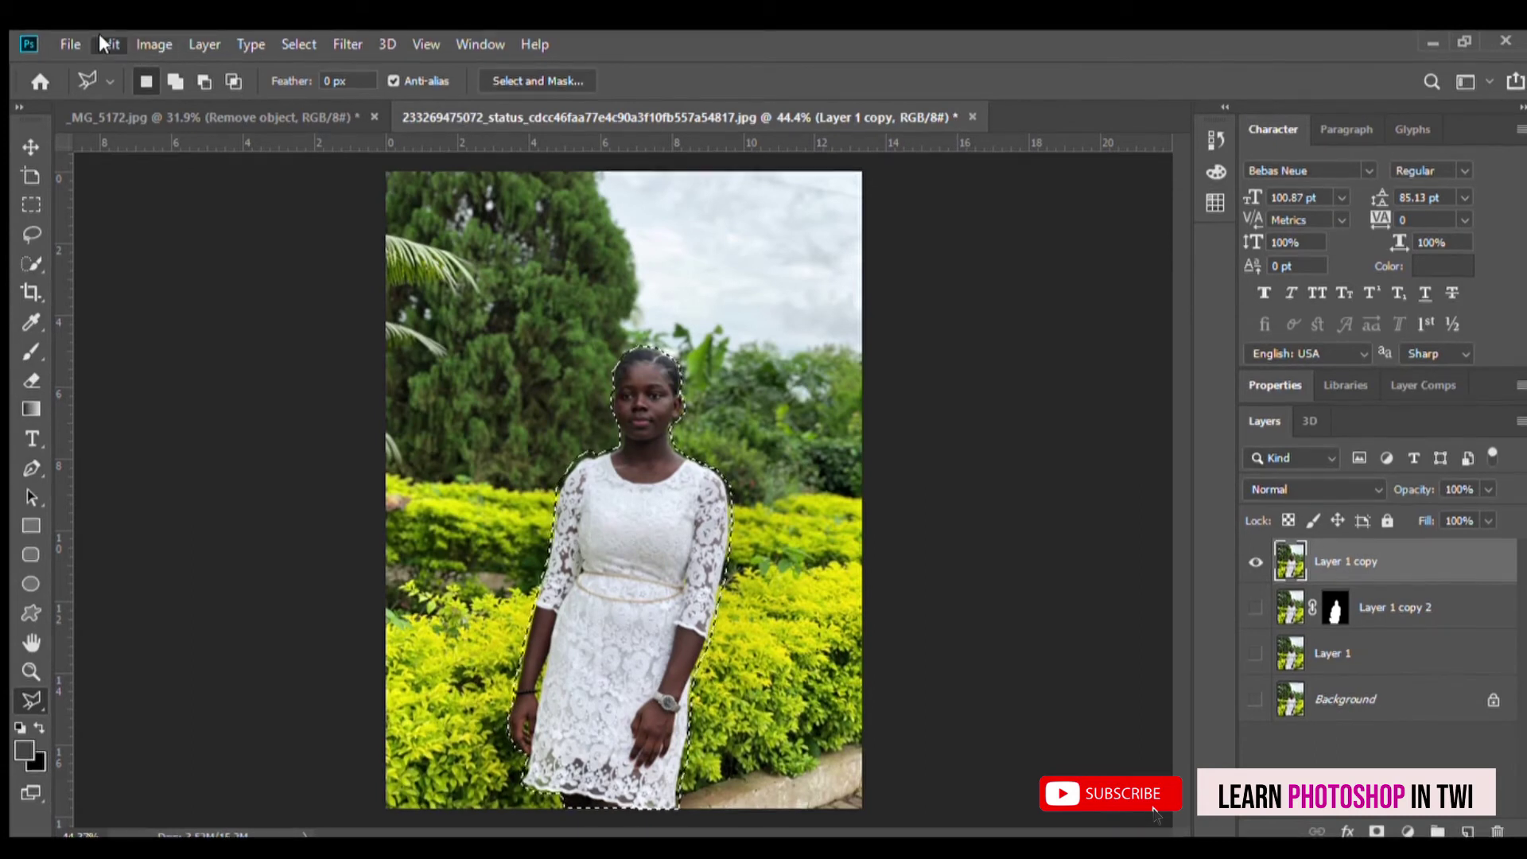
Step: Erase the woman from Layer 1 copy with a Content-Aware fill, then deselect
key(i)
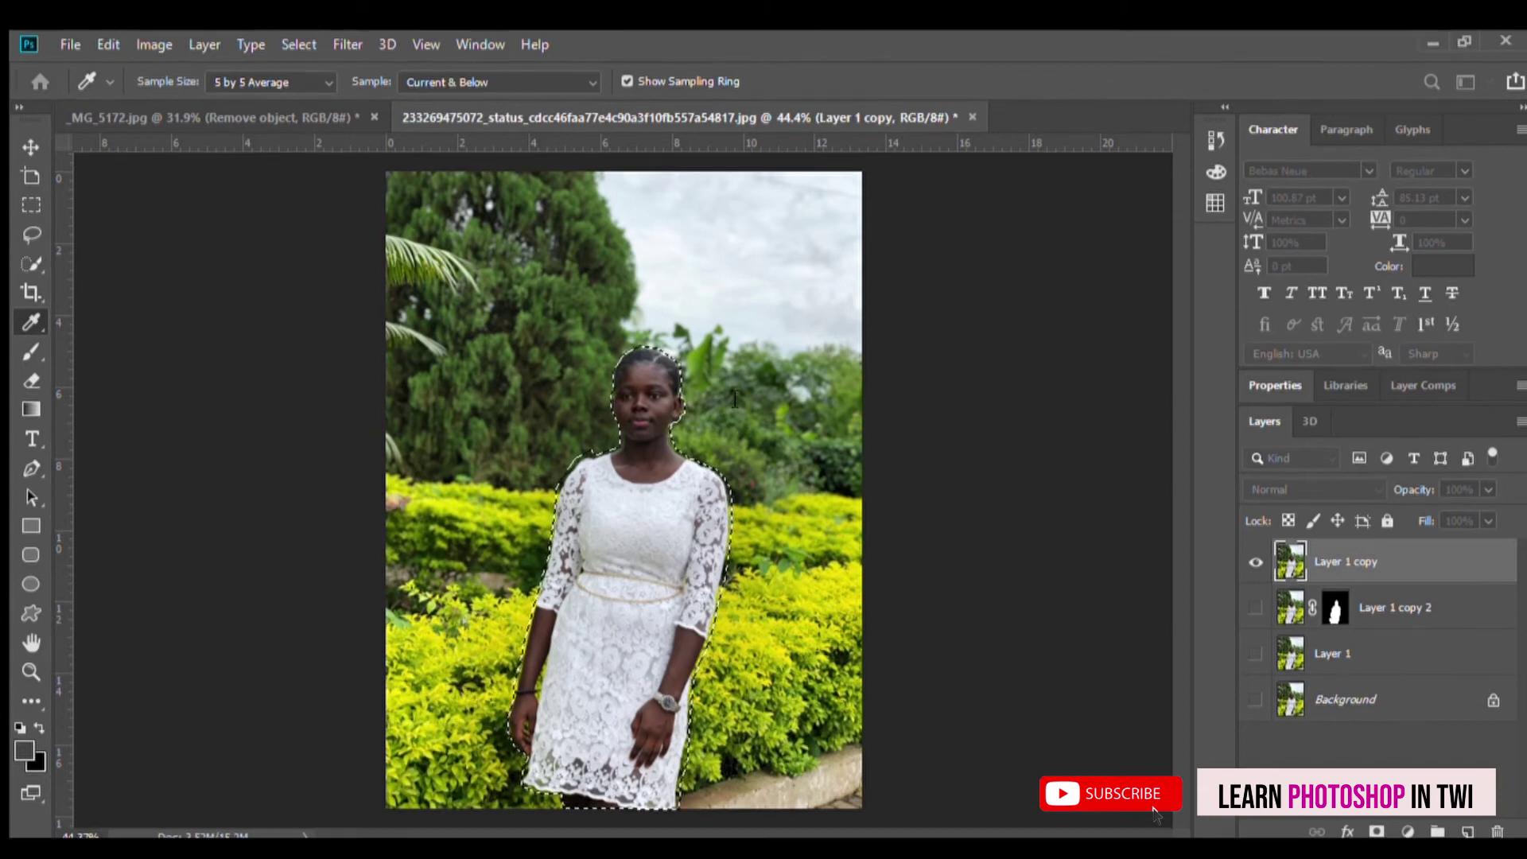
key(l)
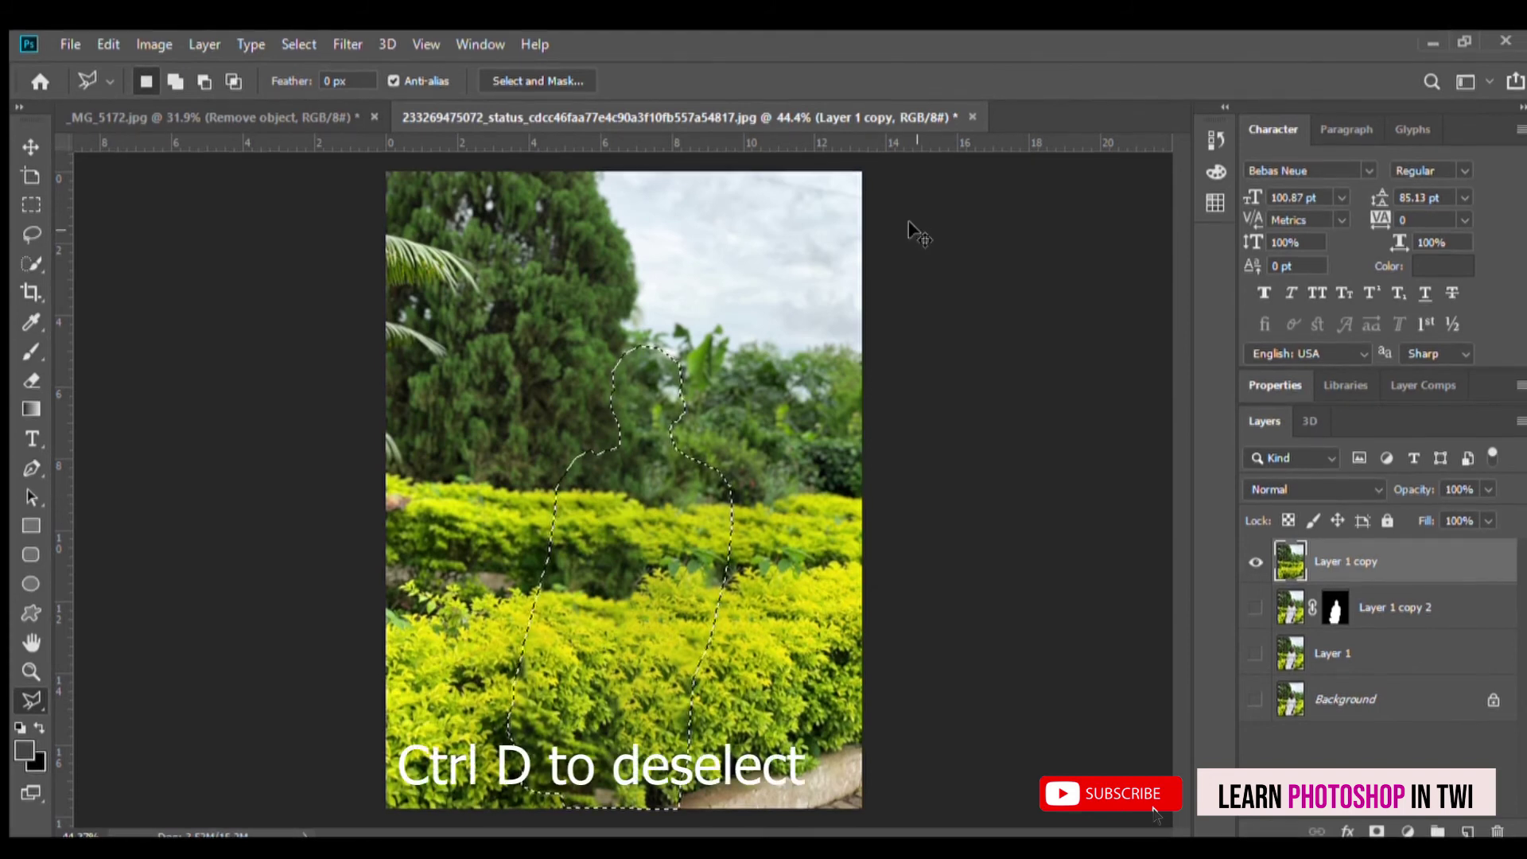
key(ctrl+d)
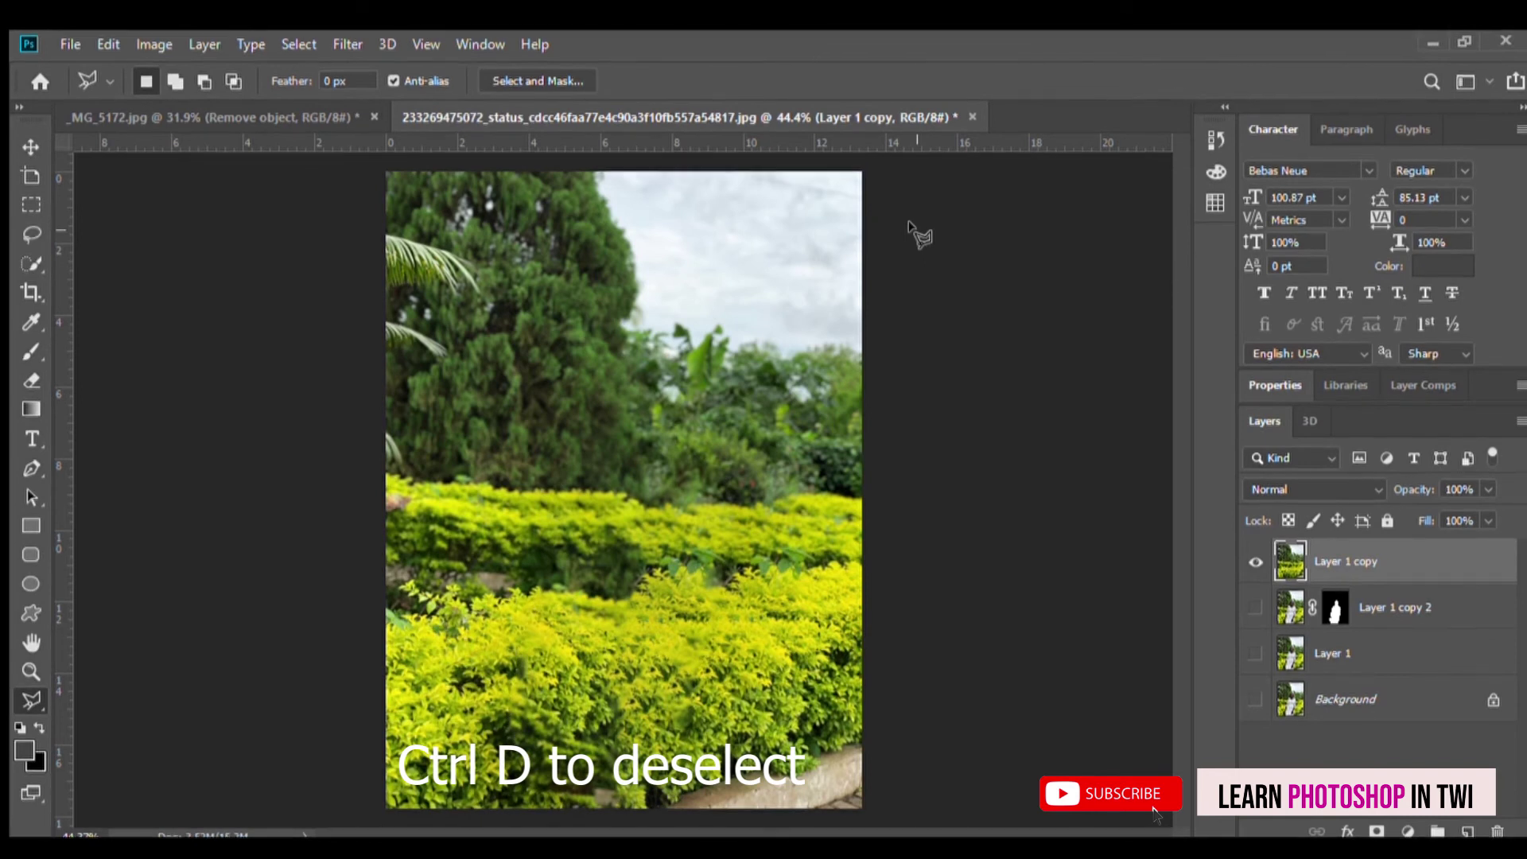
scroll(716, 387, down, 1)
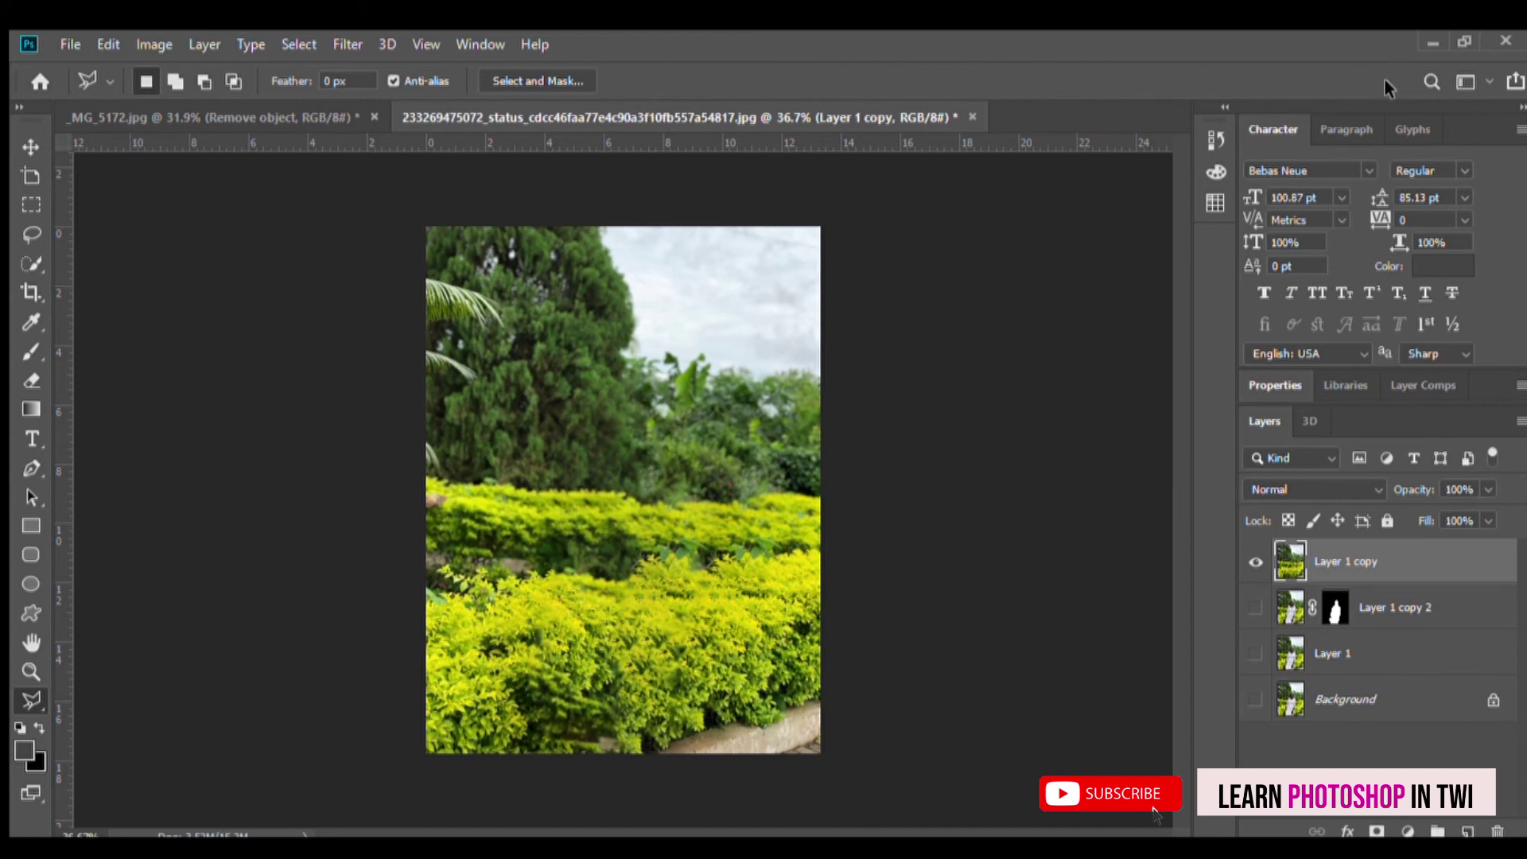
Step: Reapply the blur to the garden, then move Layer 1 copy 2 on top and make it visible
key(ctrl+f)
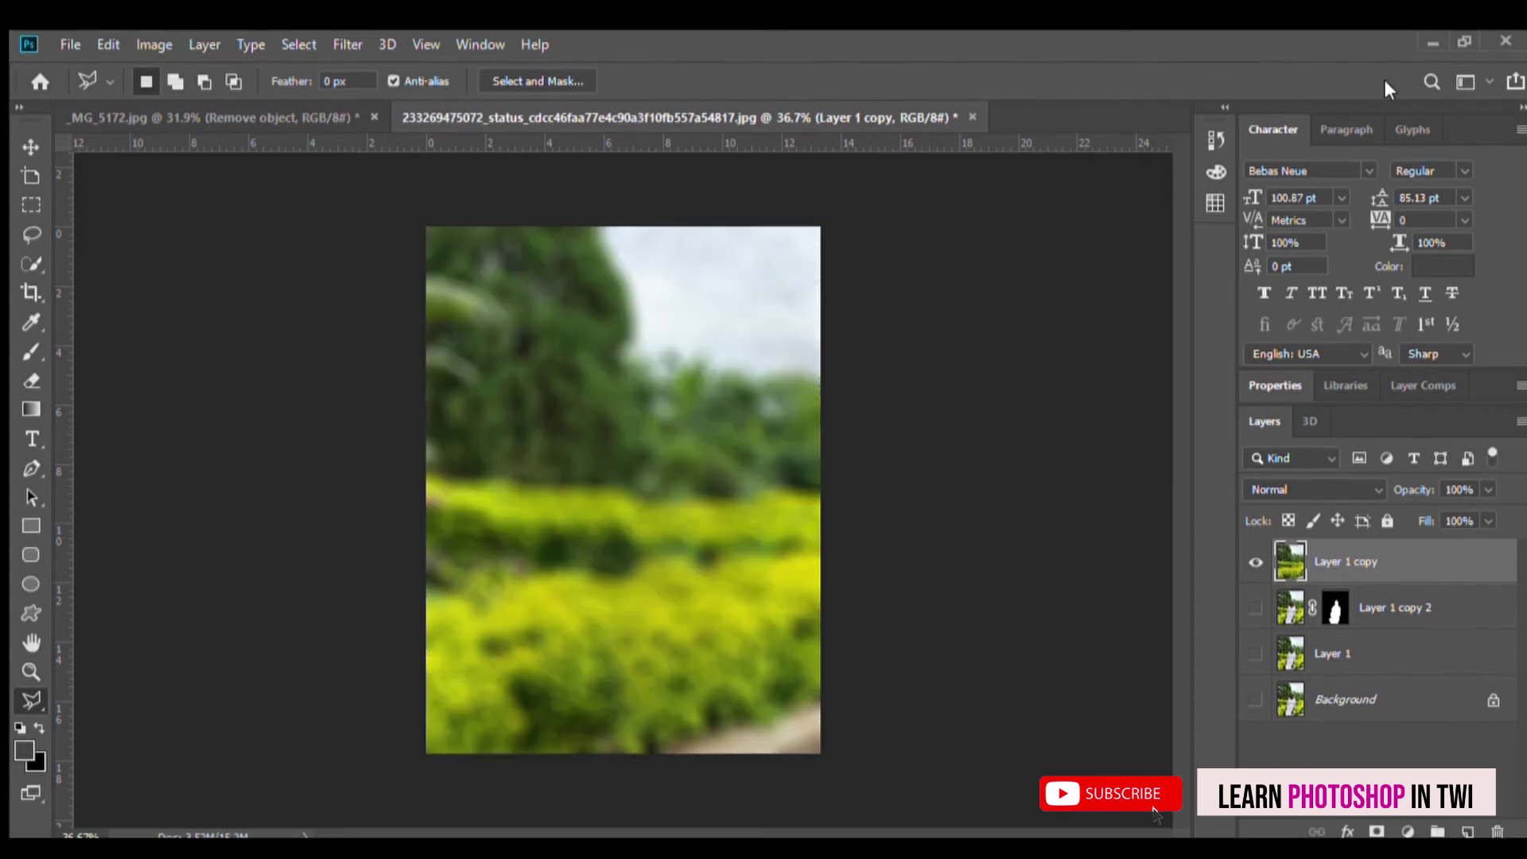
drag(1379, 580, 1373, 549)
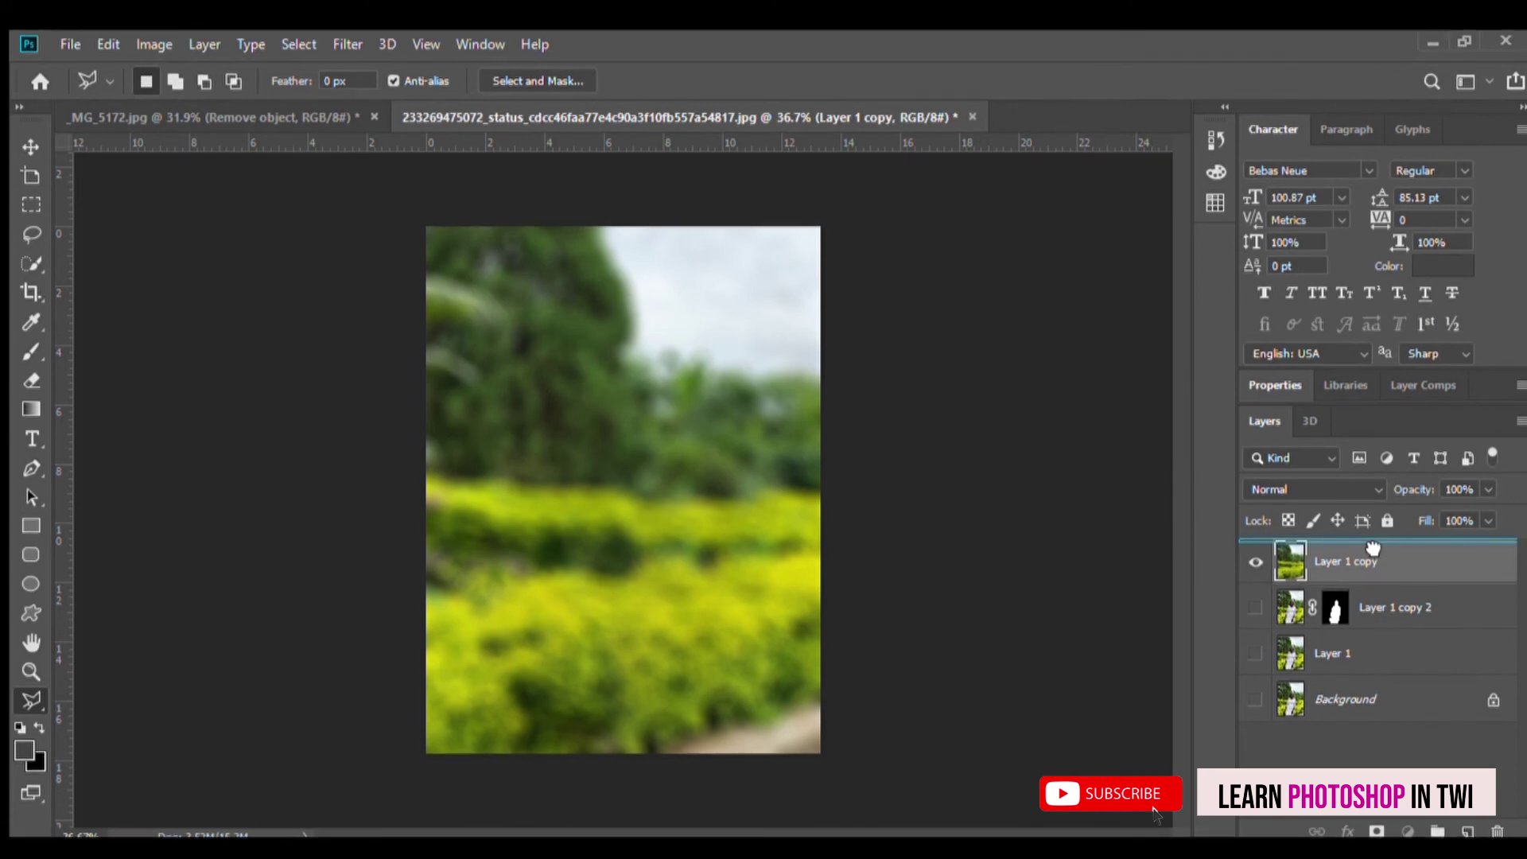
drag(1372, 549, 1373, 549)
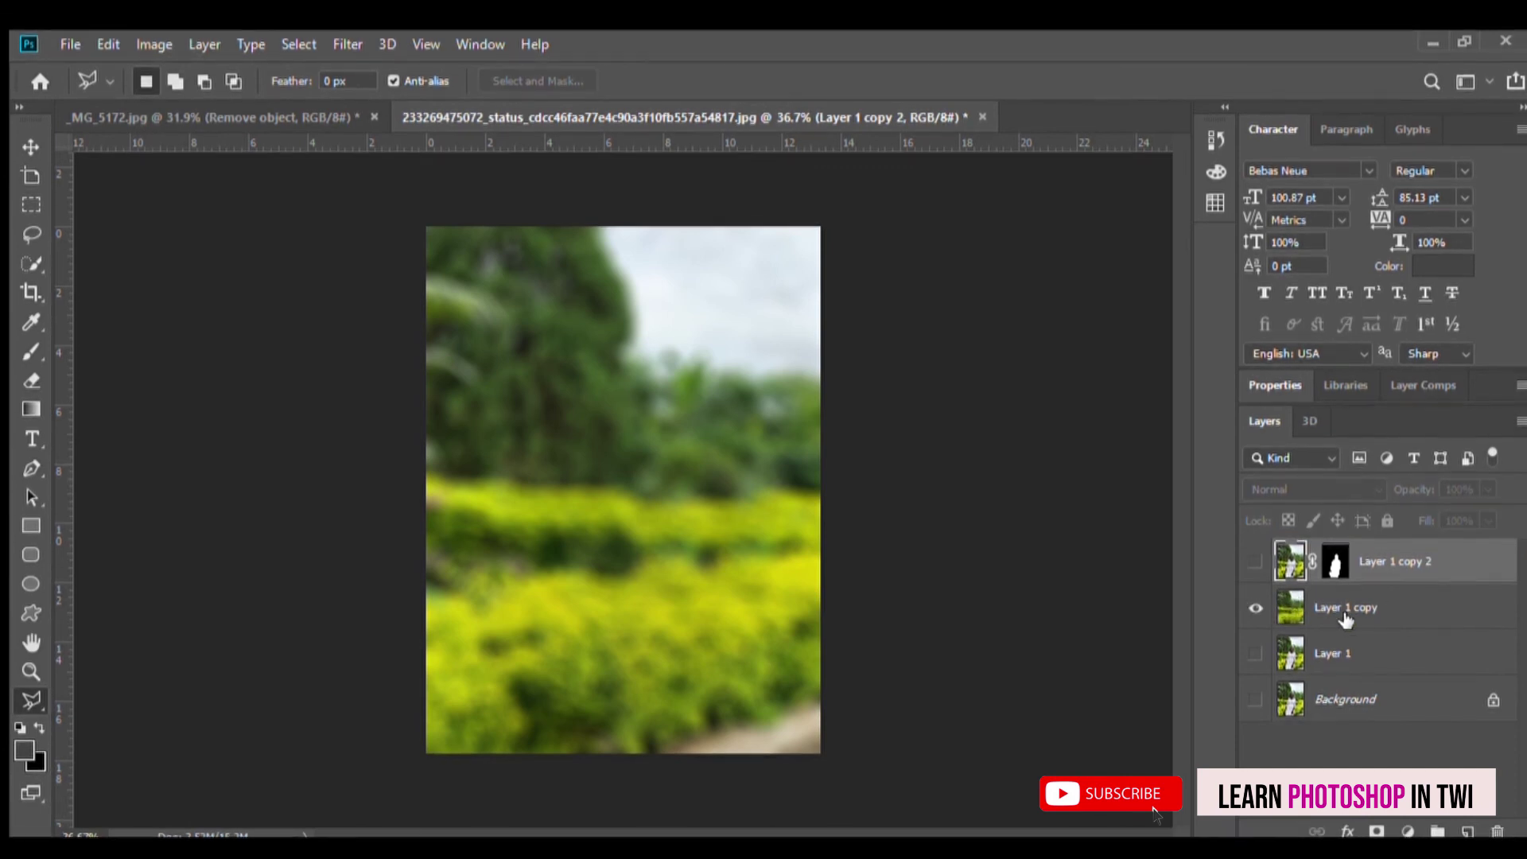
click(1257, 564)
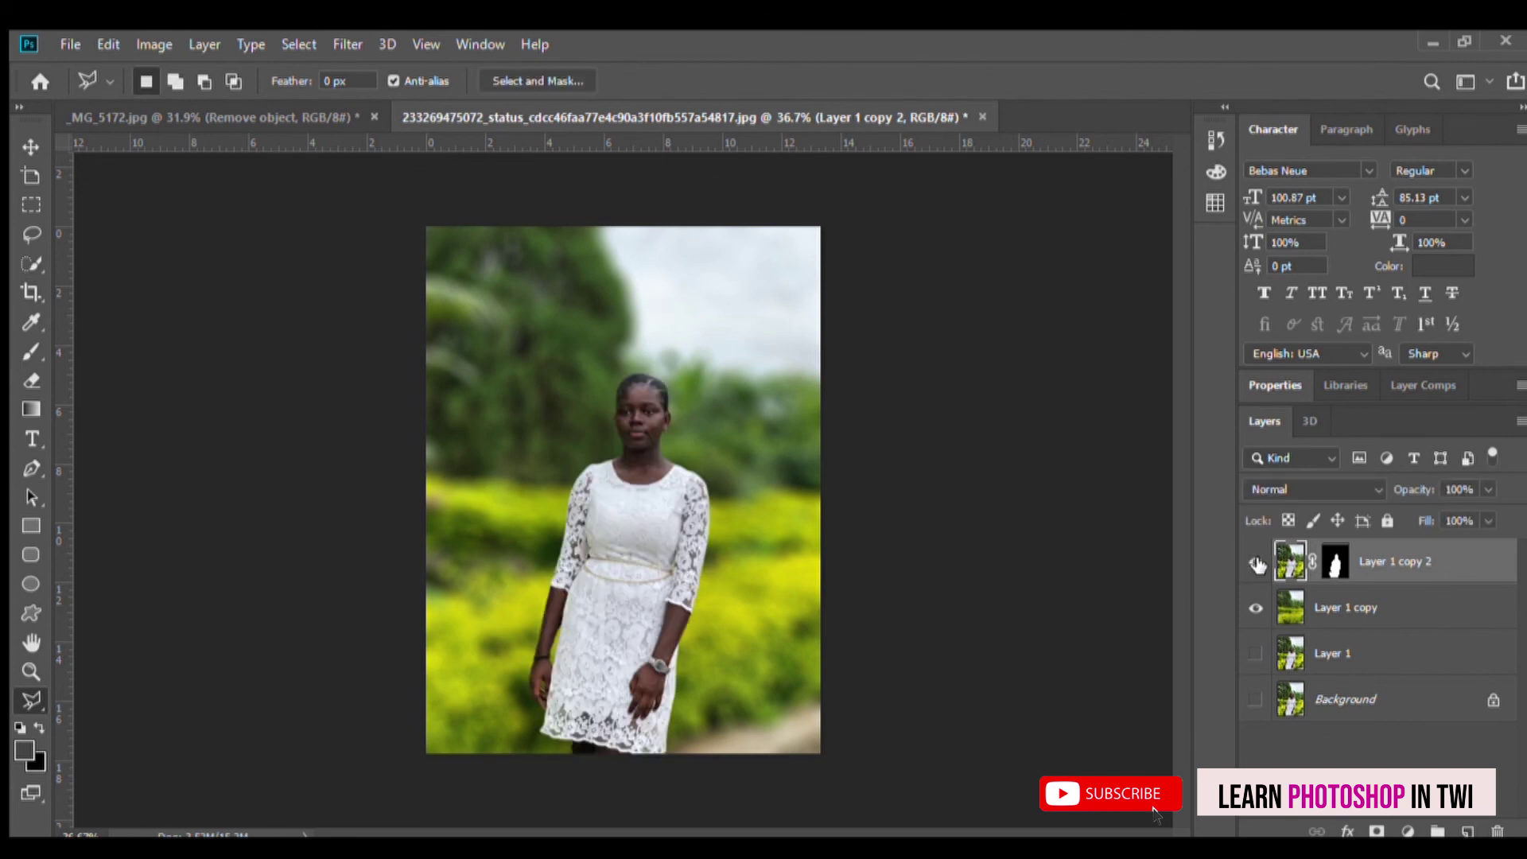